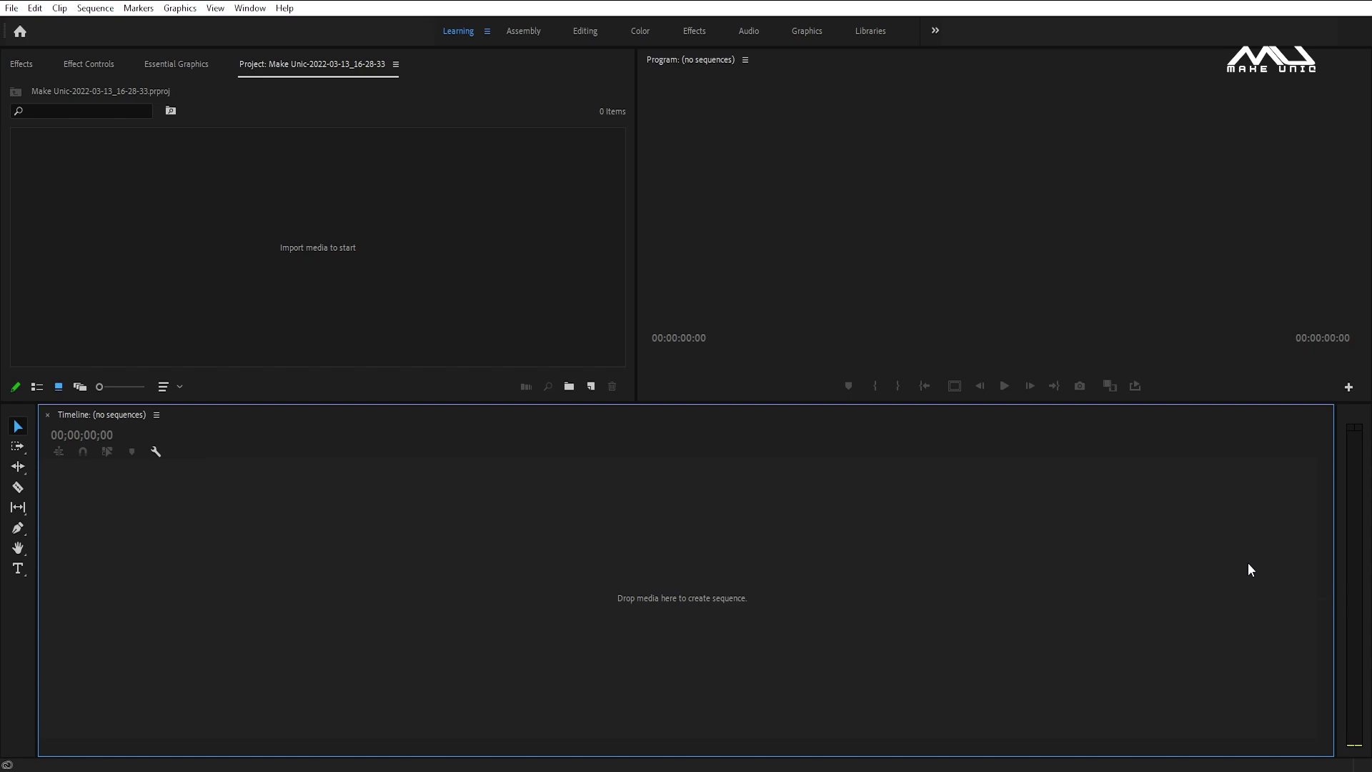
Start a new sequence and set its editing mode to Custom in the Settings tab
click(590, 386)
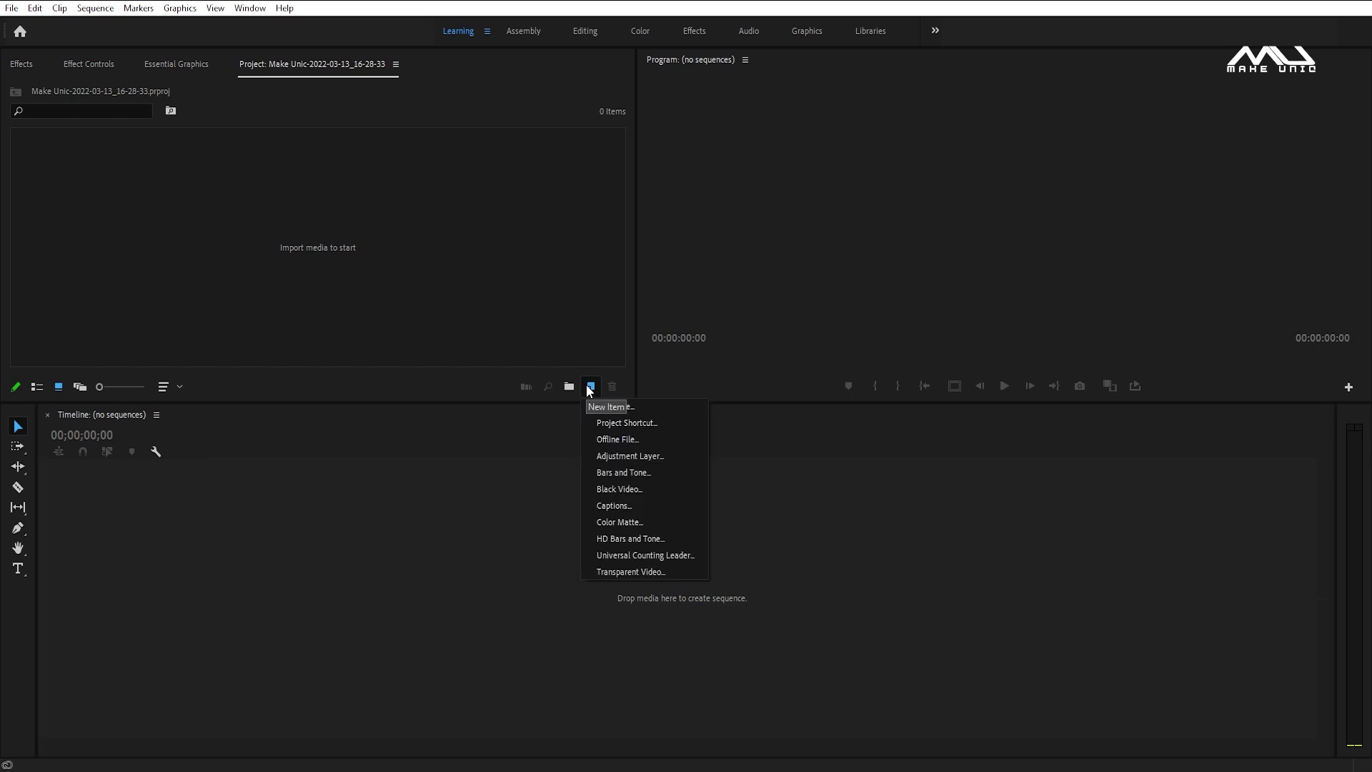
click(641, 417)
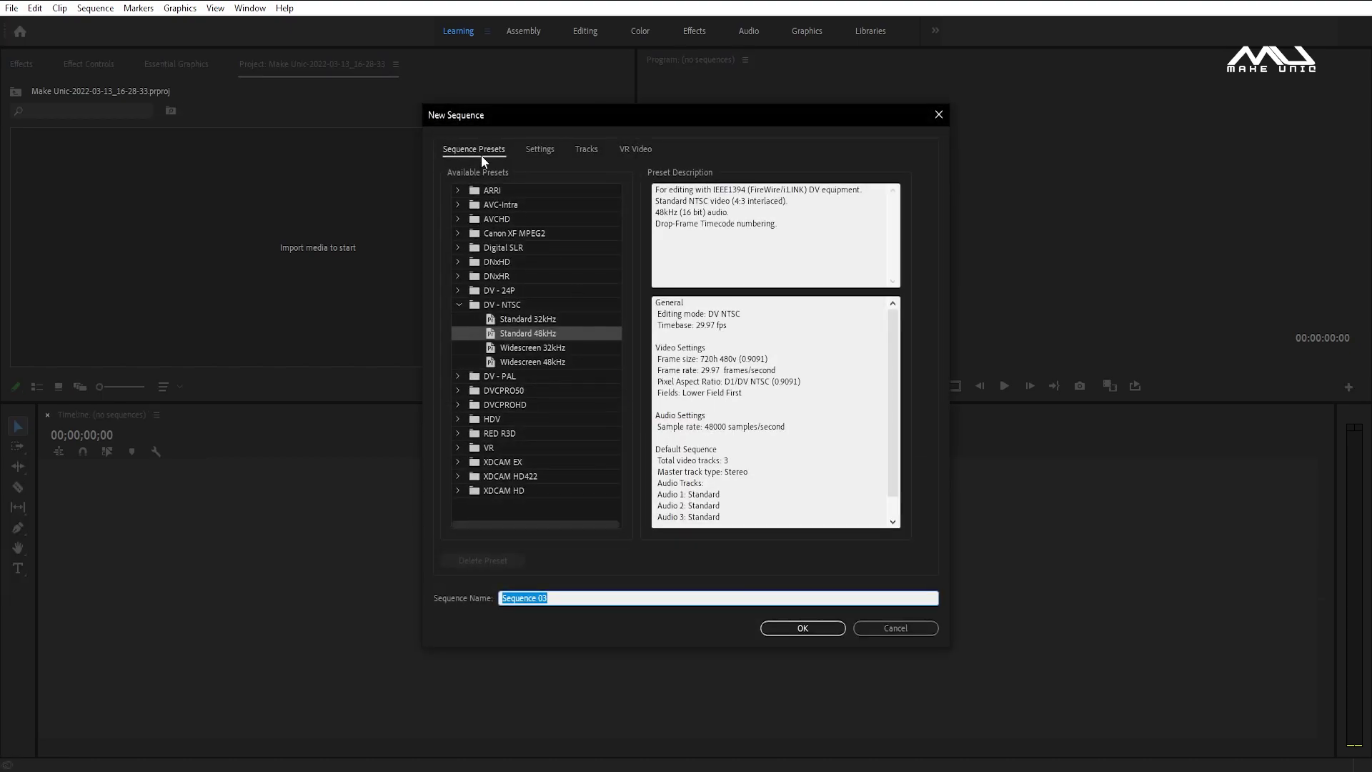
click(548, 154)
click(625, 173)
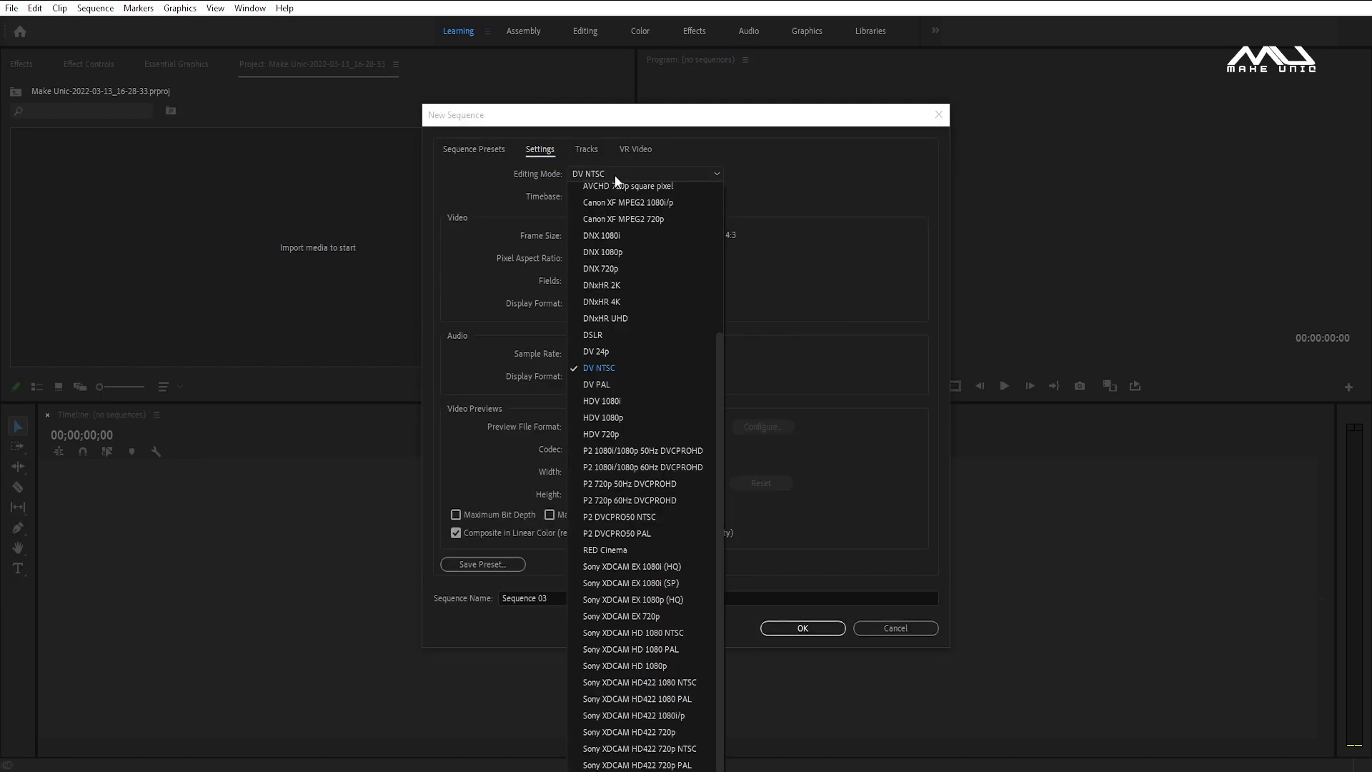
click(741, 276)
click(641, 174)
scroll(607, 228, up, 5)
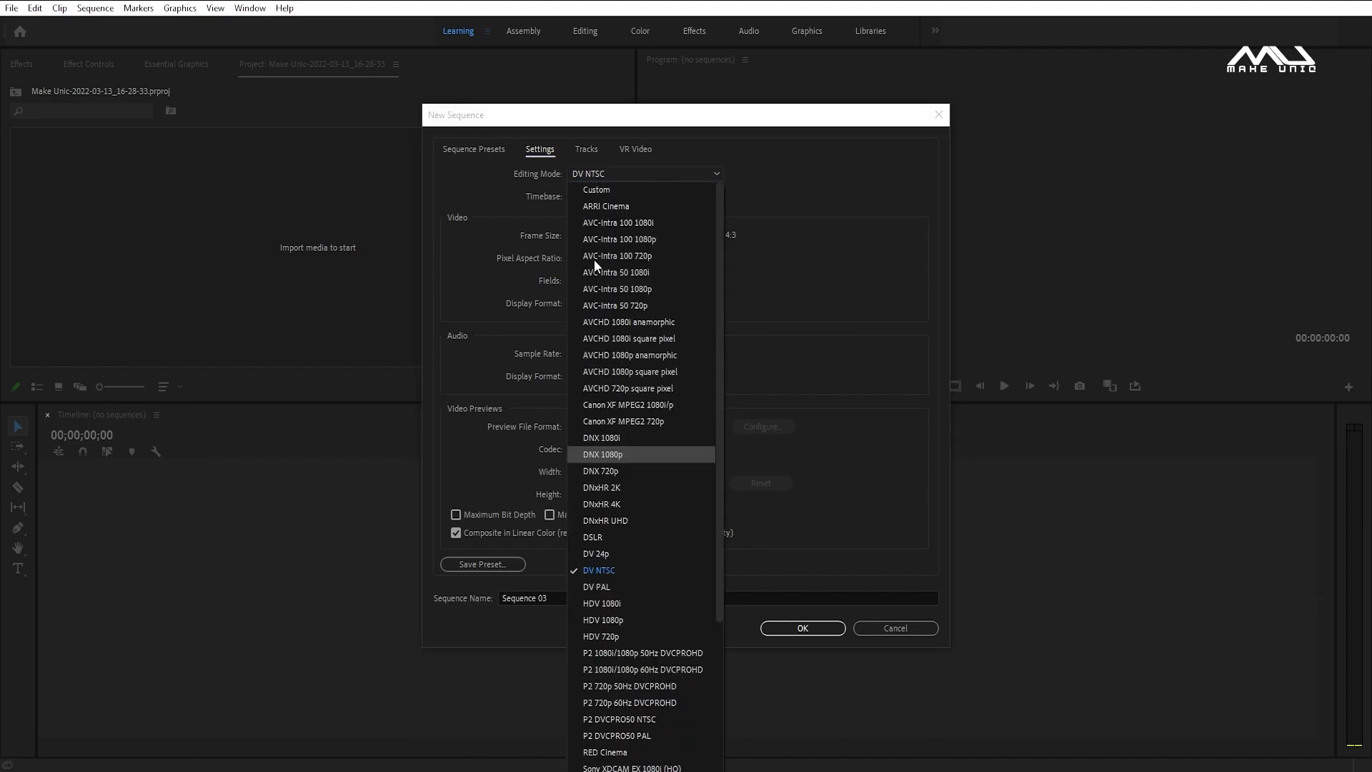
click(575, 206)
Set timebase 30.00 fps and frame size 1080 x 1300, then create Sequence 03
click(588, 193)
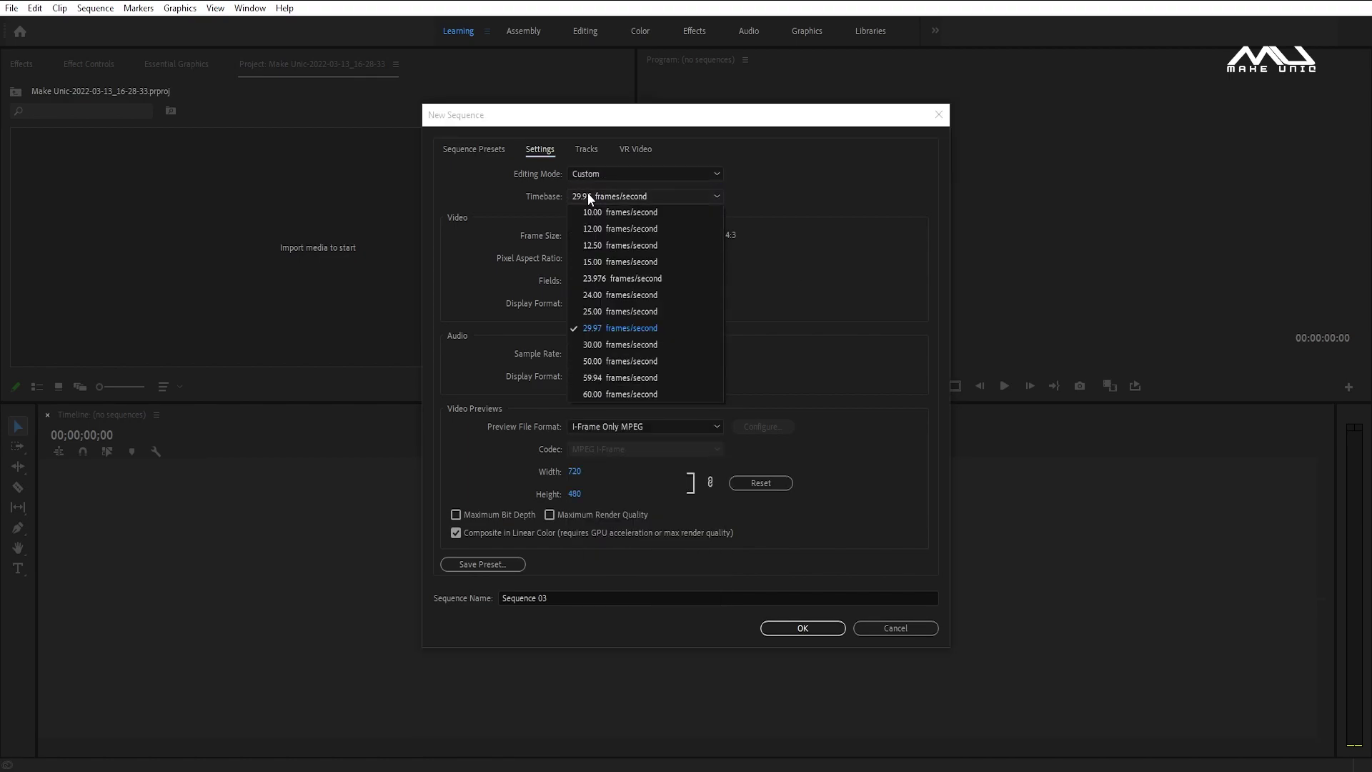
click(612, 337)
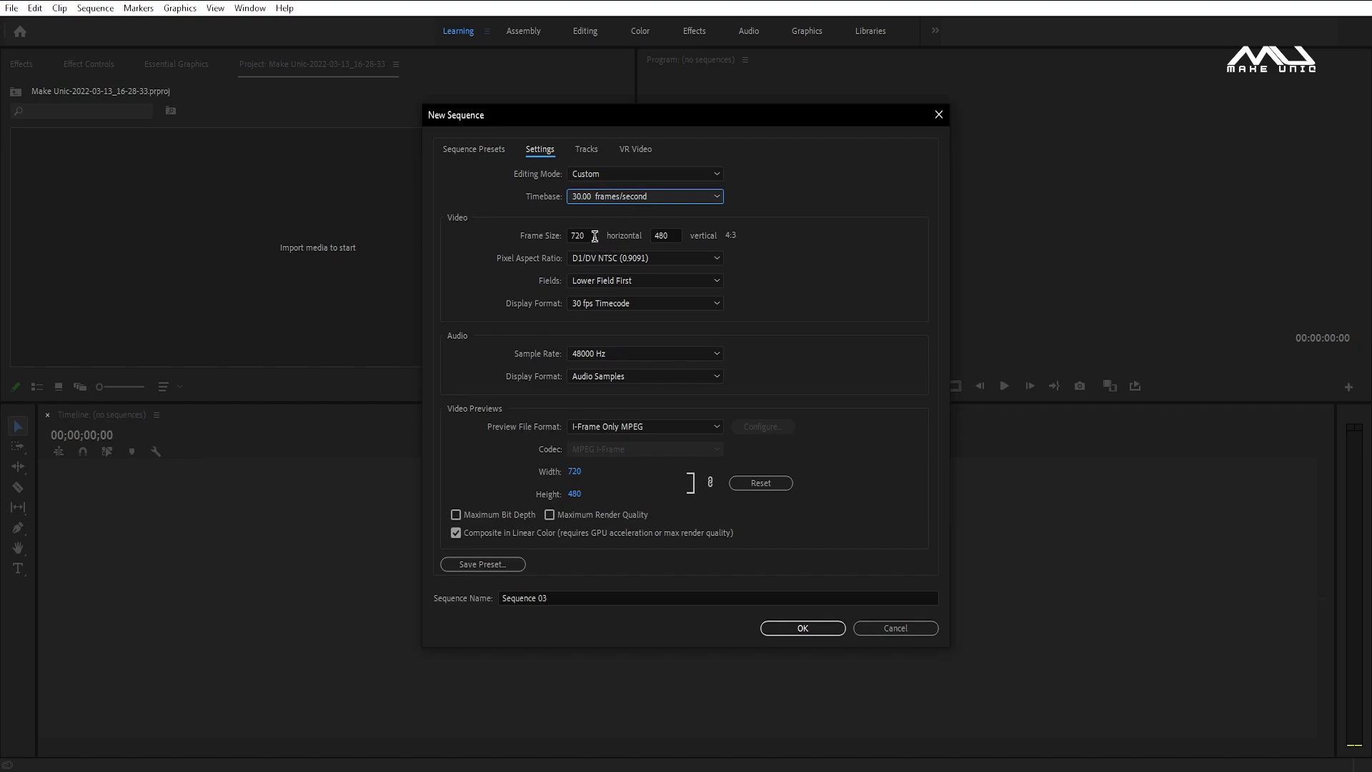
key(Tab)
text(1080)
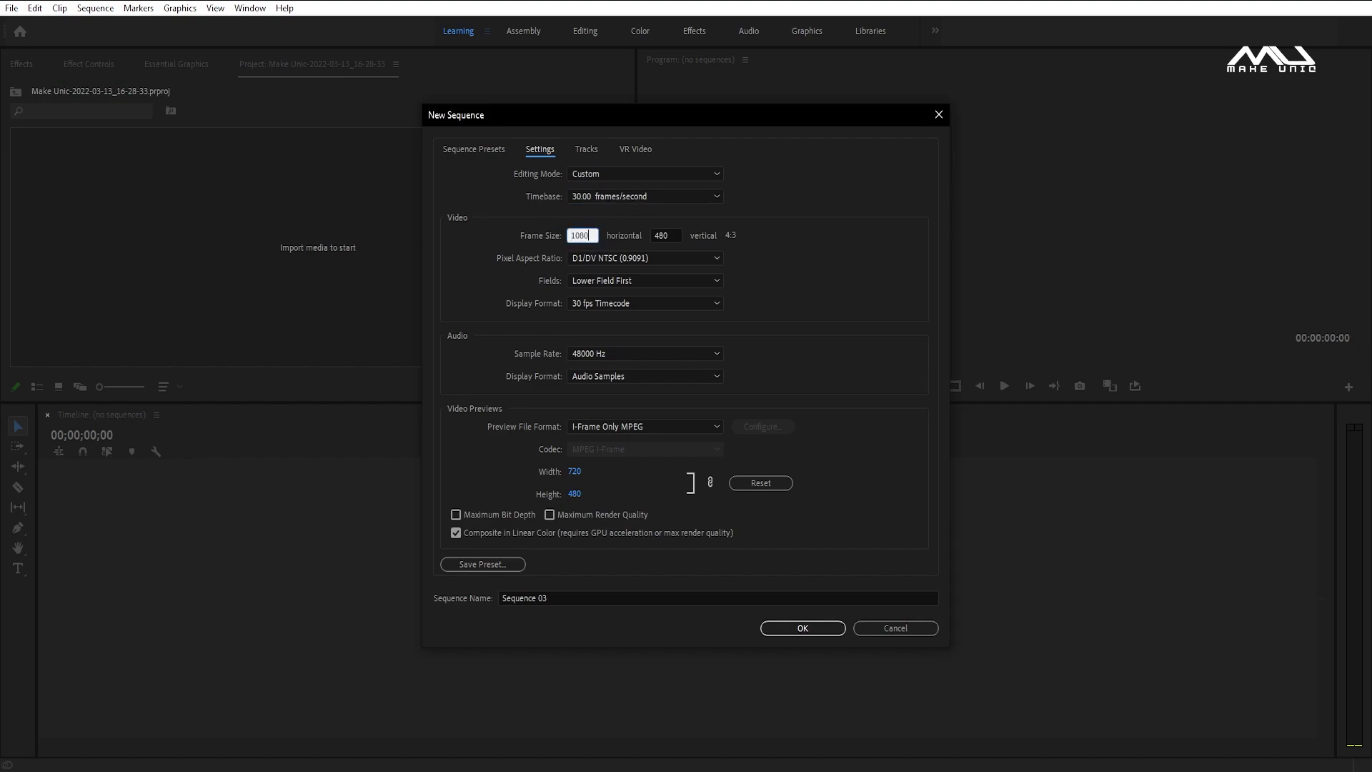
key(Tab)
text(1300)
click(807, 285)
click(824, 629)
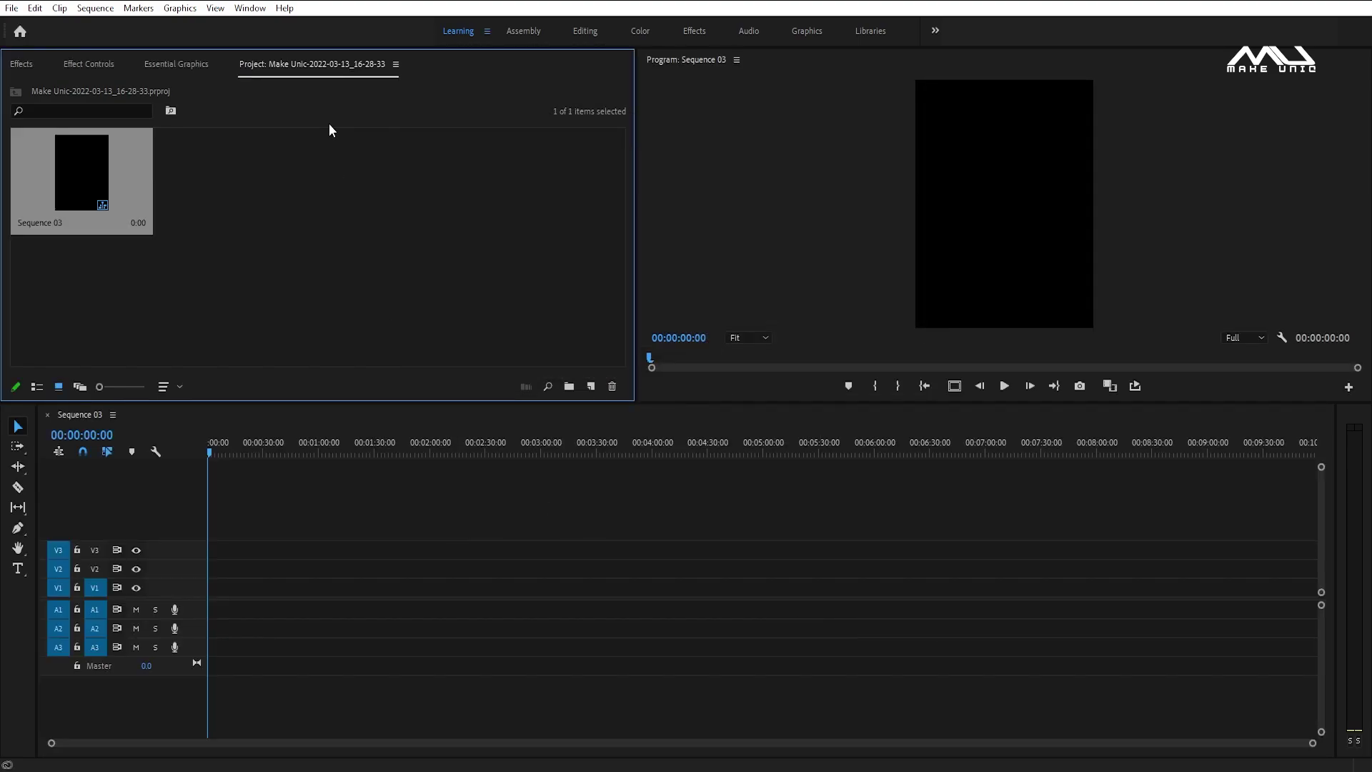
Delete the music video's audio and cut away the footage before the chosen section
click(429, 278)
click(572, 609)
key(Delete)
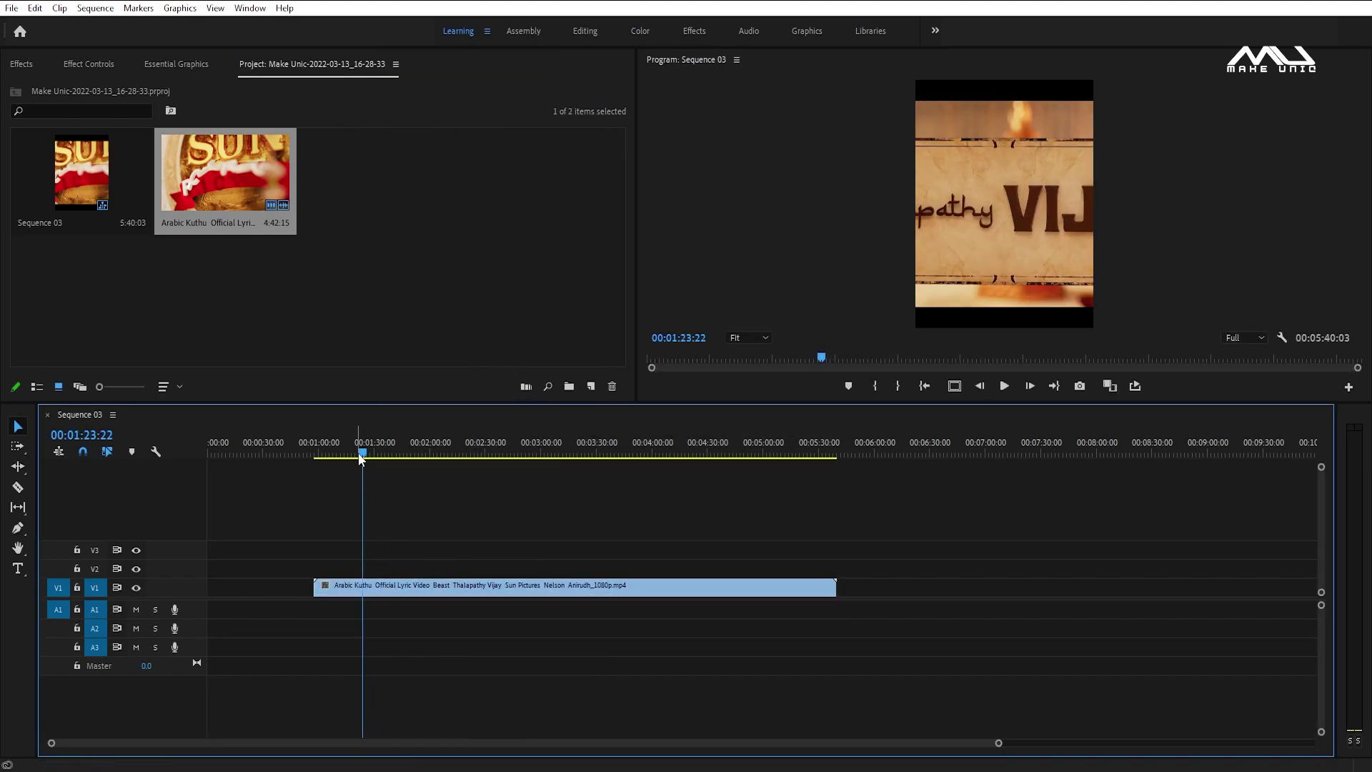
drag(363, 451, 395, 452)
key(ctrl+k)
key(Delete)
Split the clip again and scale it up to 122 to fill the frame
key(=)
key(=)
key(=)
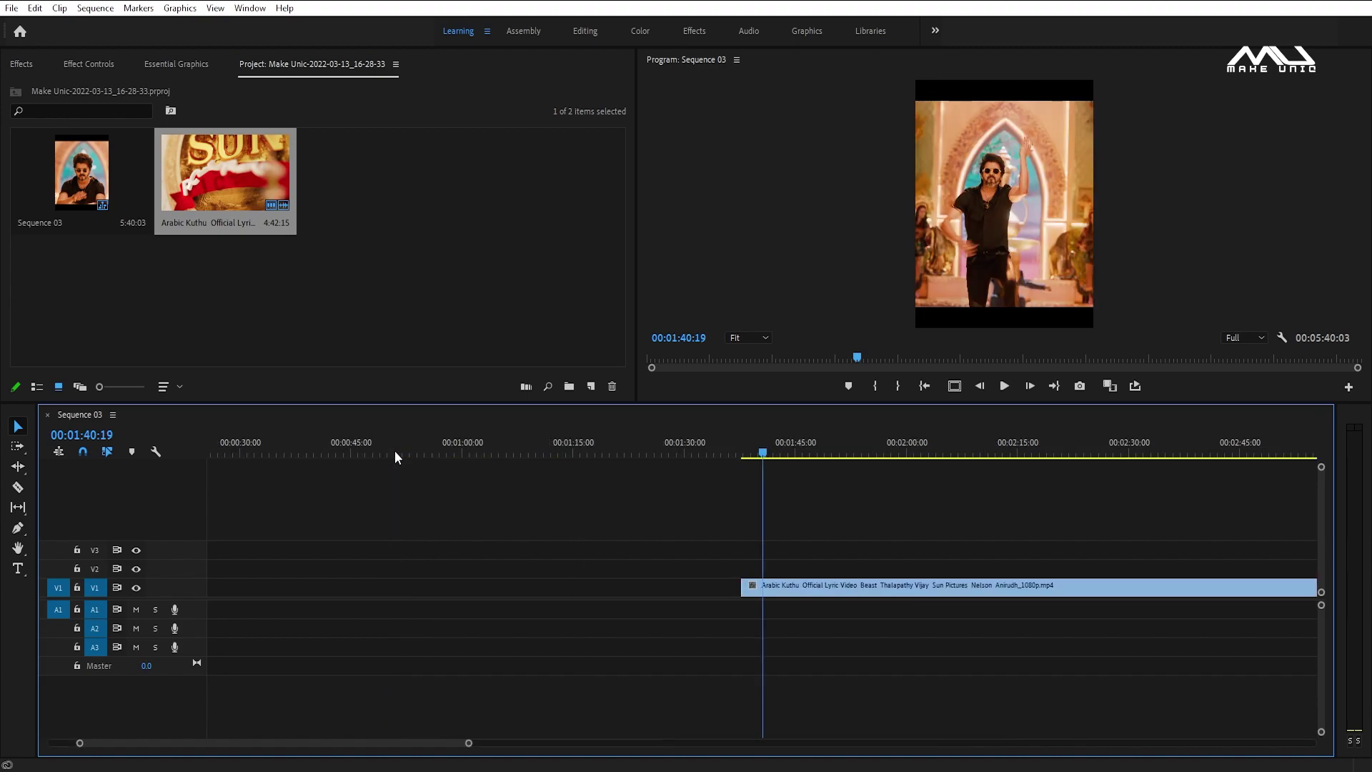
key(ctrl+k)
drag(794, 545, 716, 584)
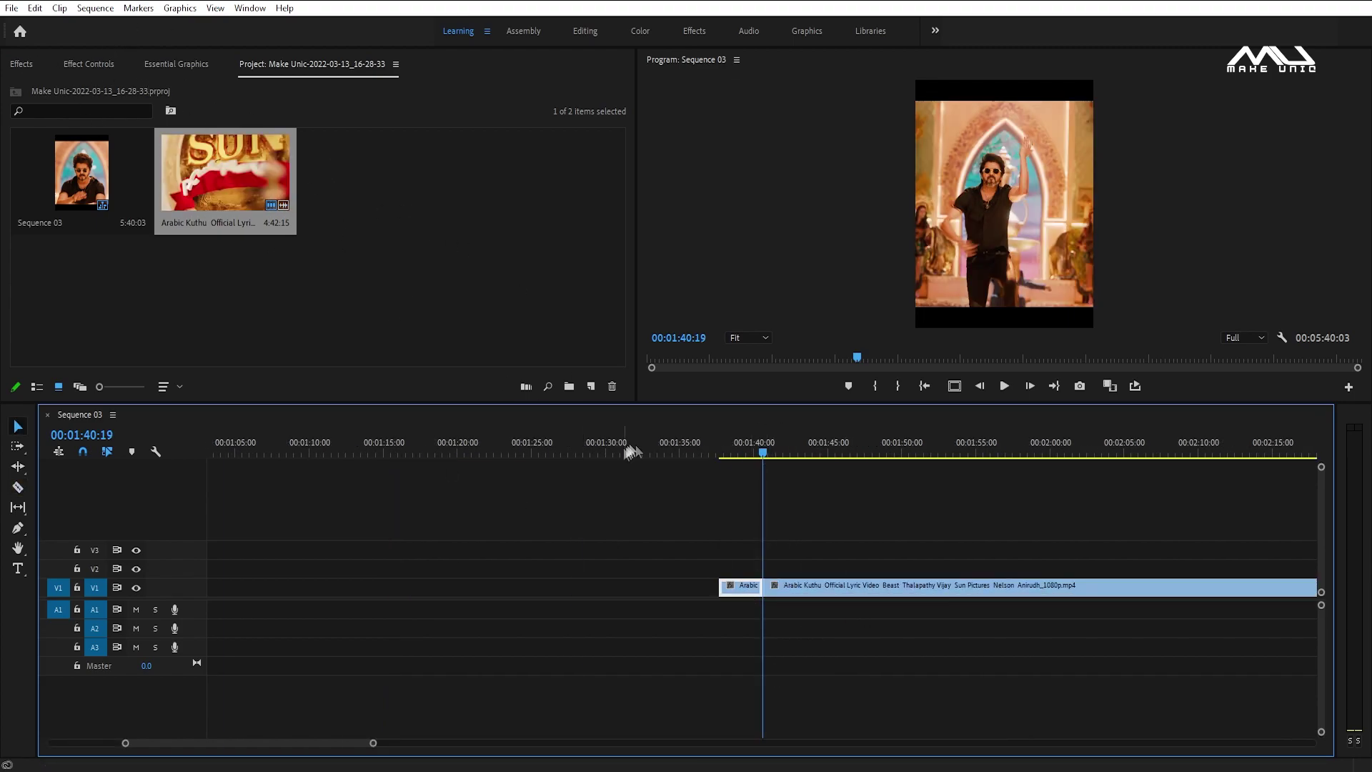
click(89, 64)
click(113, 135)
text(122)
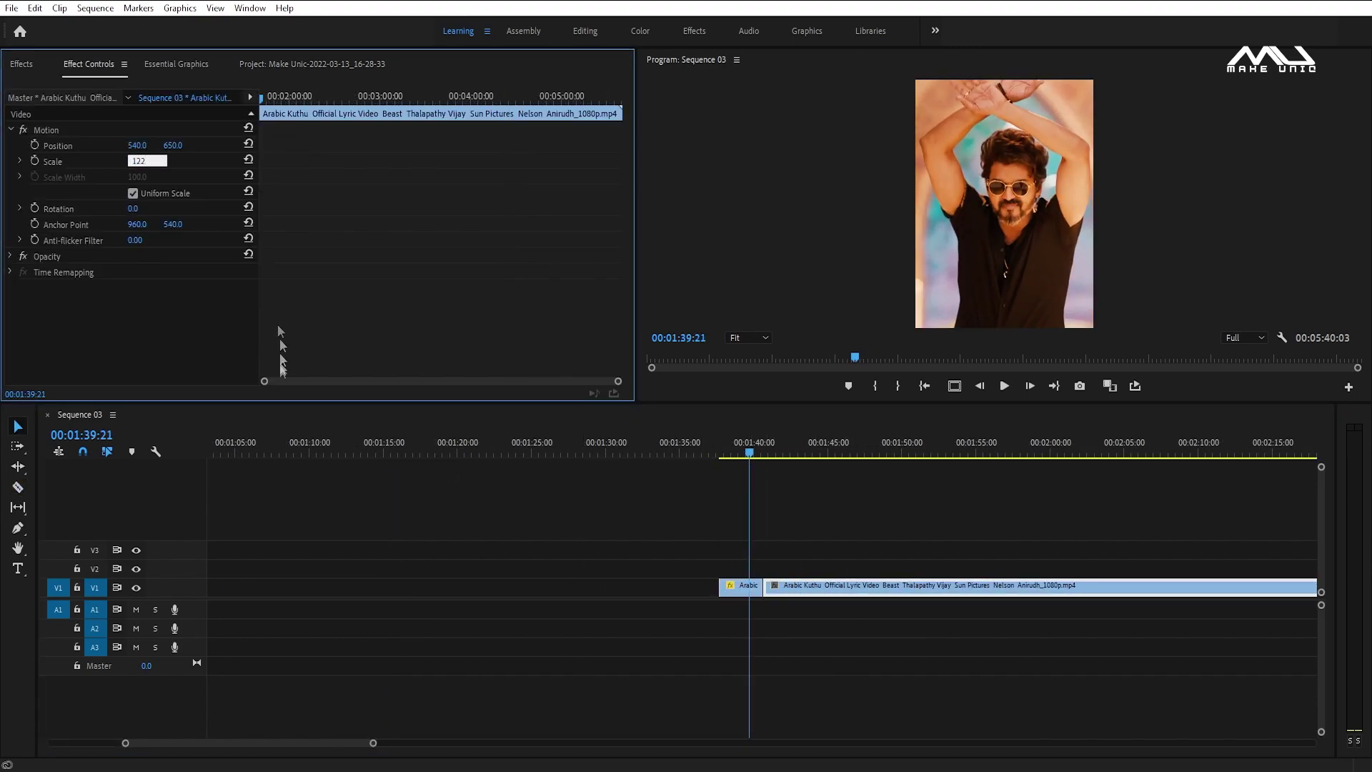
key(-)
key(-)
Move the clip pieces to the sequence start and trim everything past 5 seconds
drag(115, 743, 51, 743)
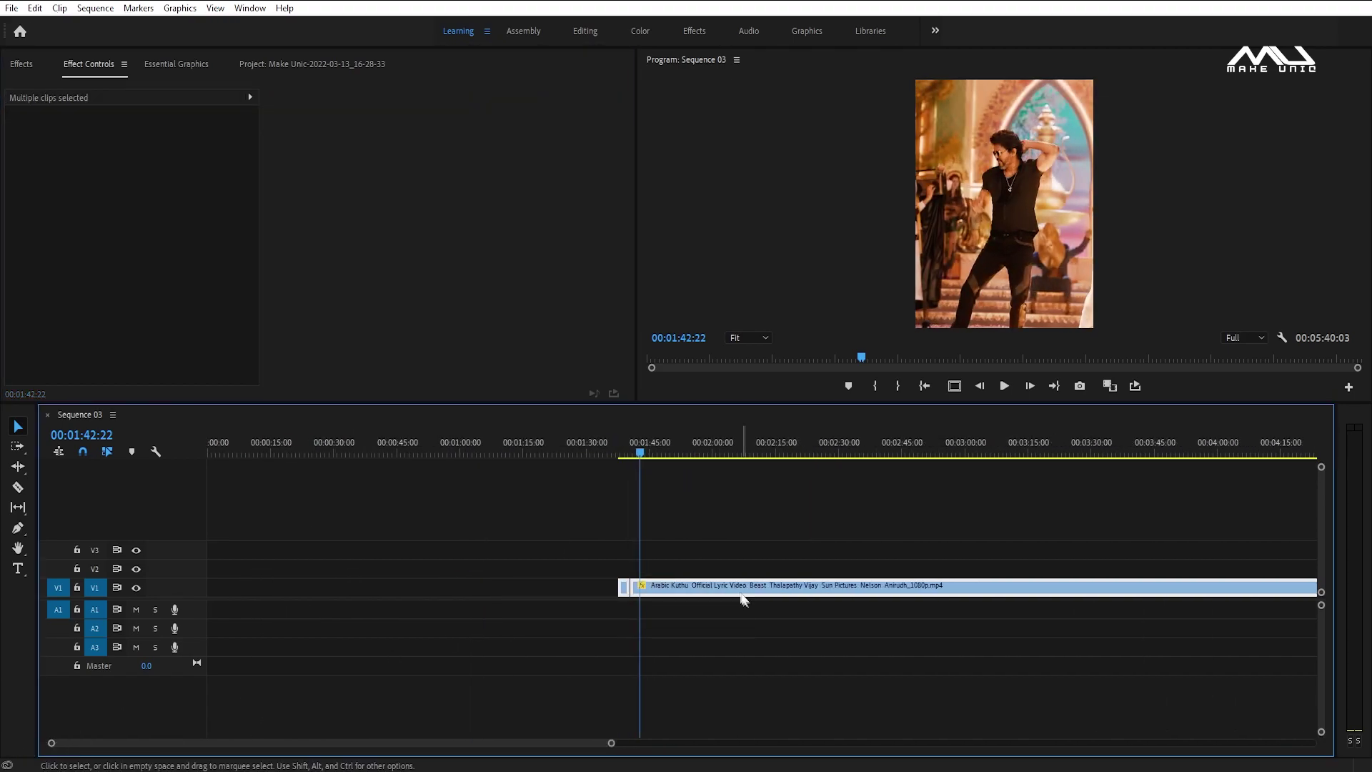
drag(260, 449, 229, 449)
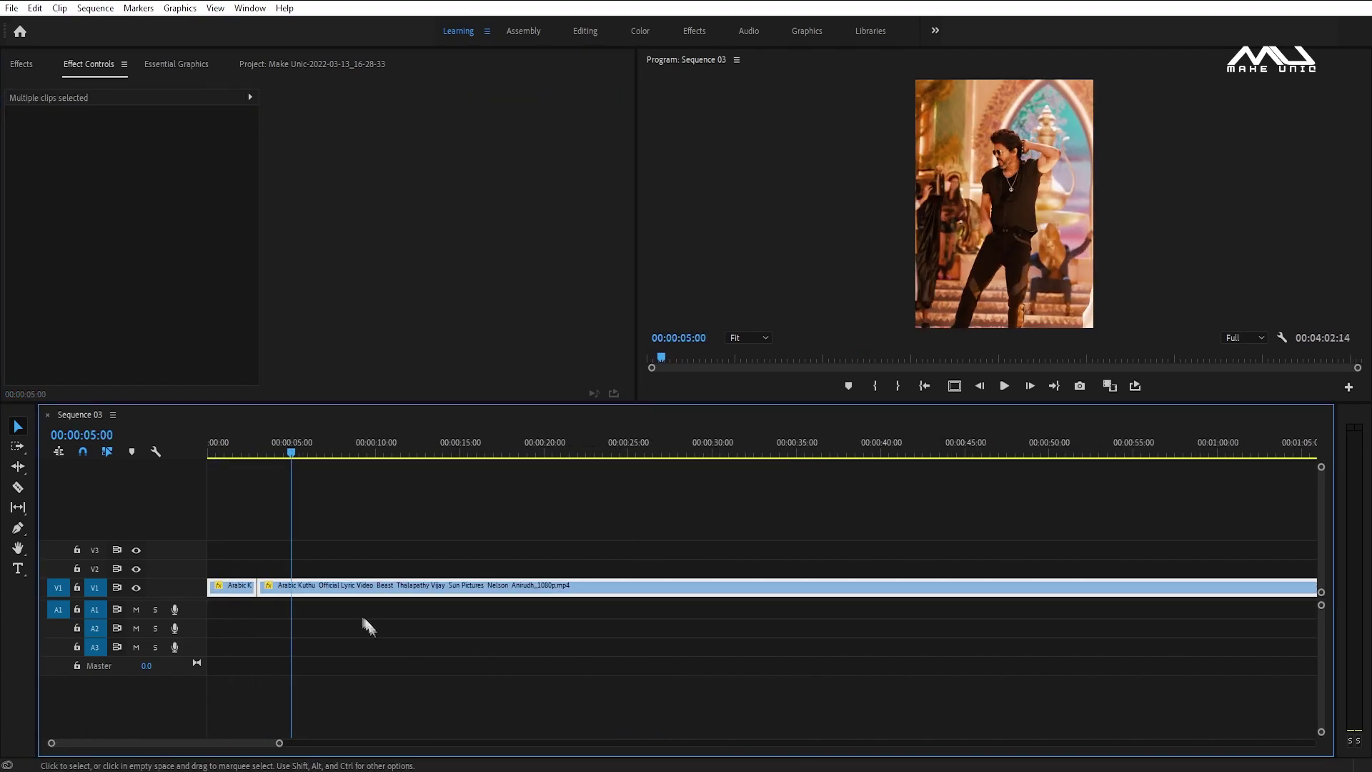
key(Delete)
key(backslash)
key(Home)
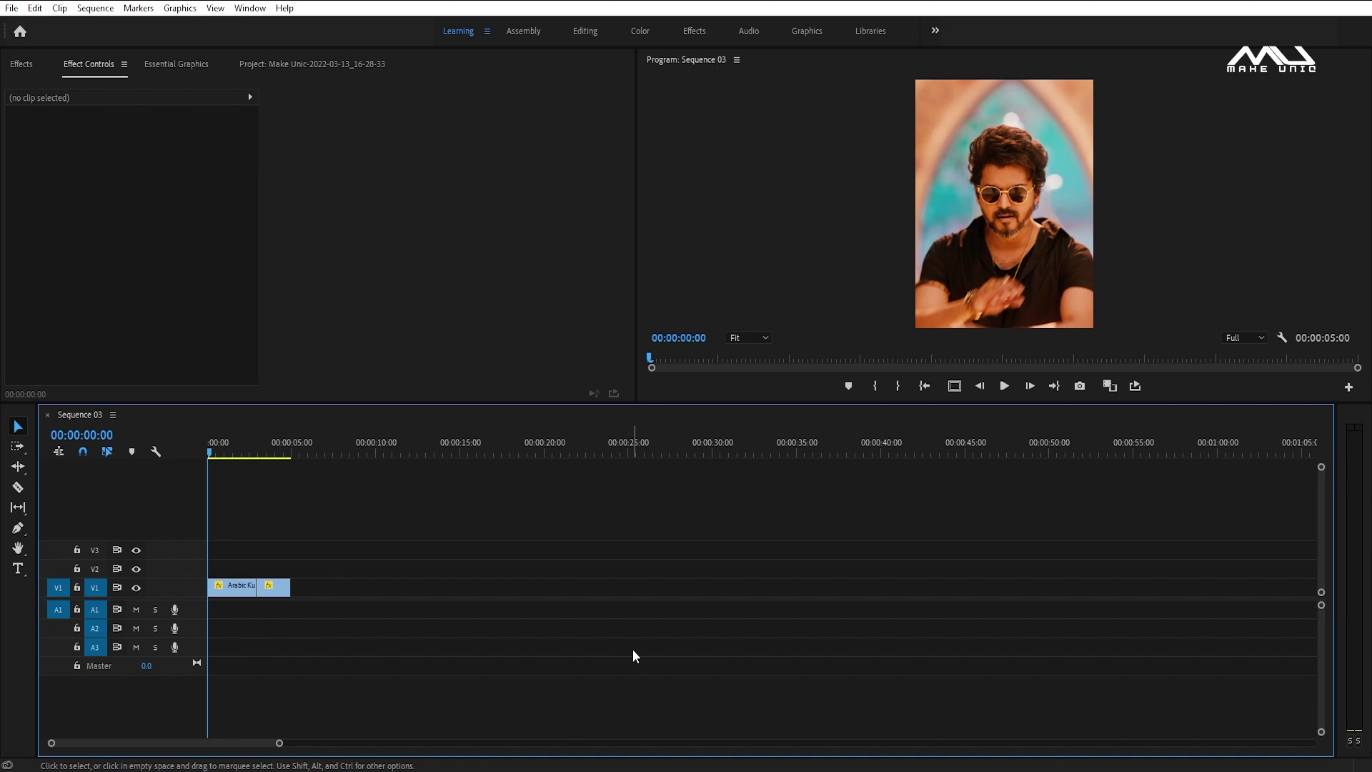
key(shift+1)
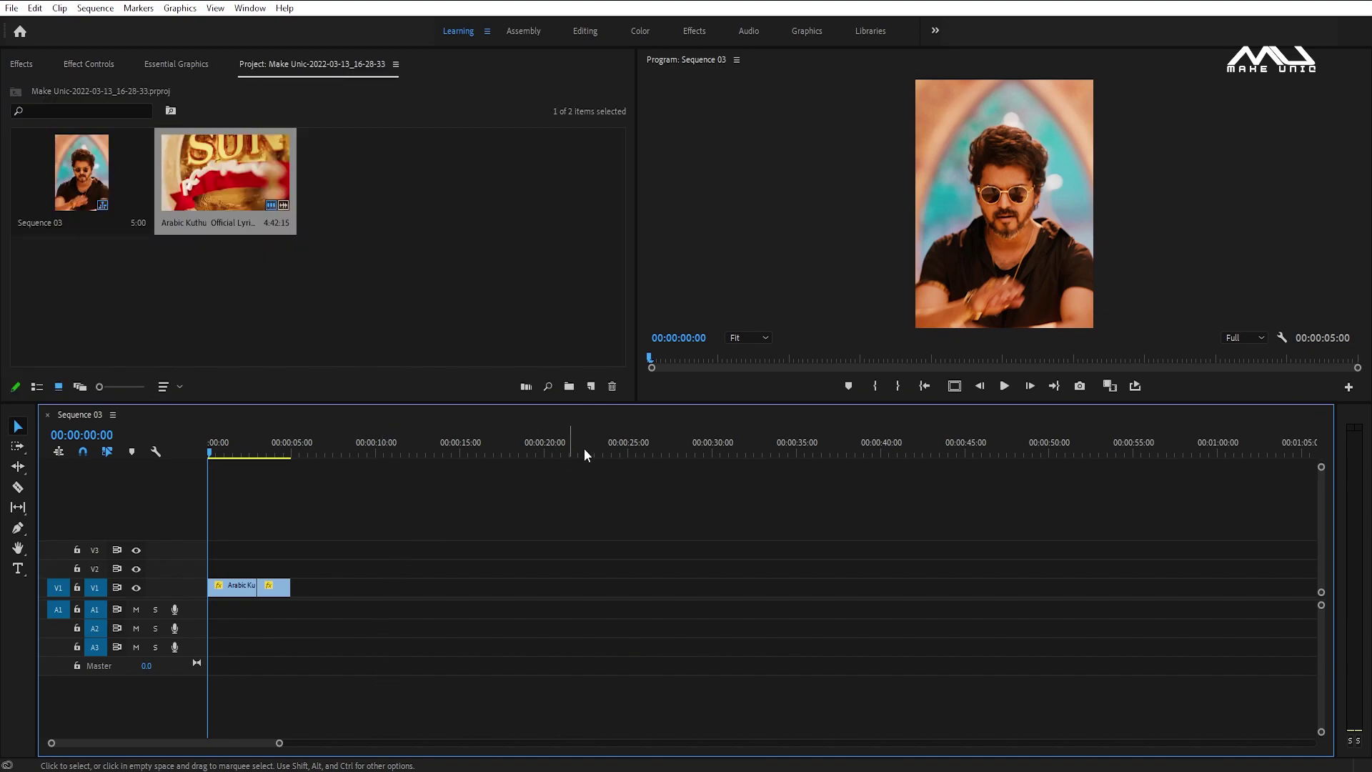
Create a sequence-sized adjustment layer and place it on V2 above the music clip
click(592, 387)
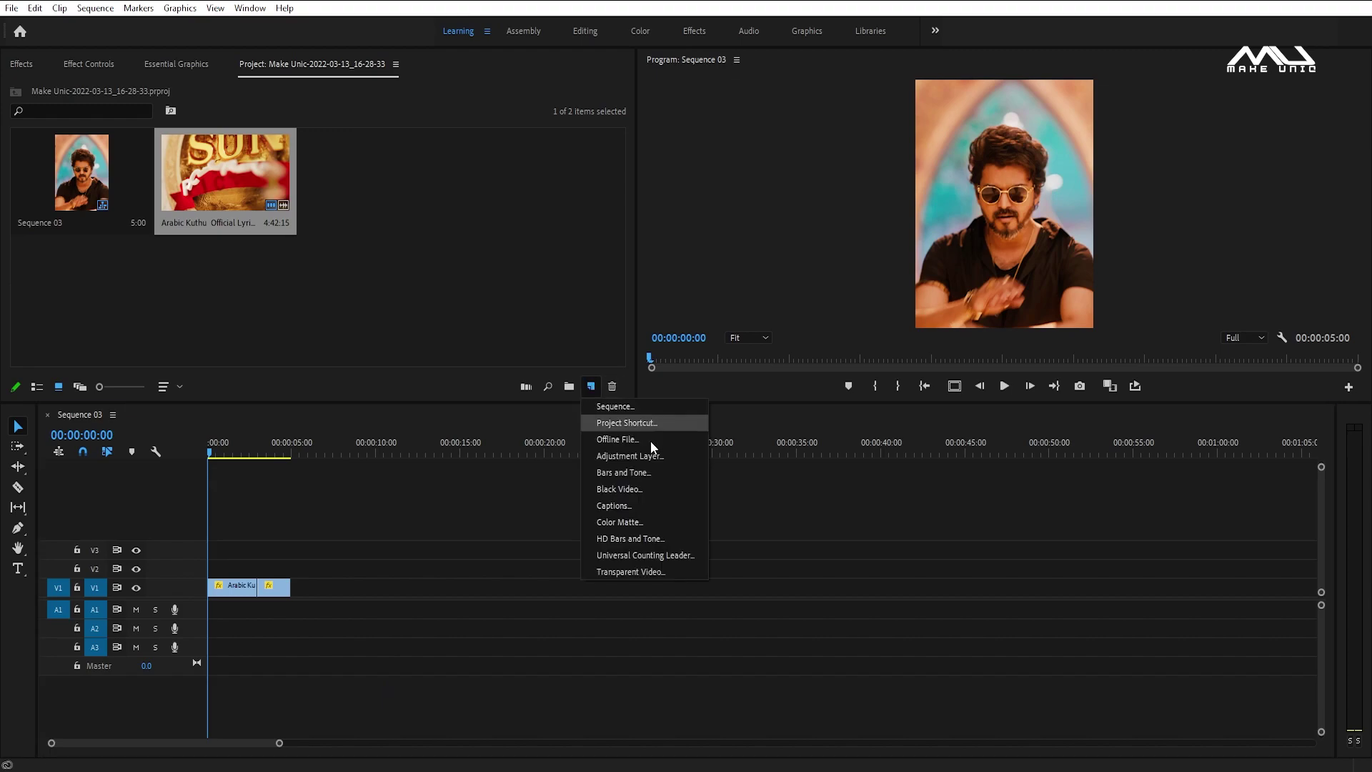
click(629, 457)
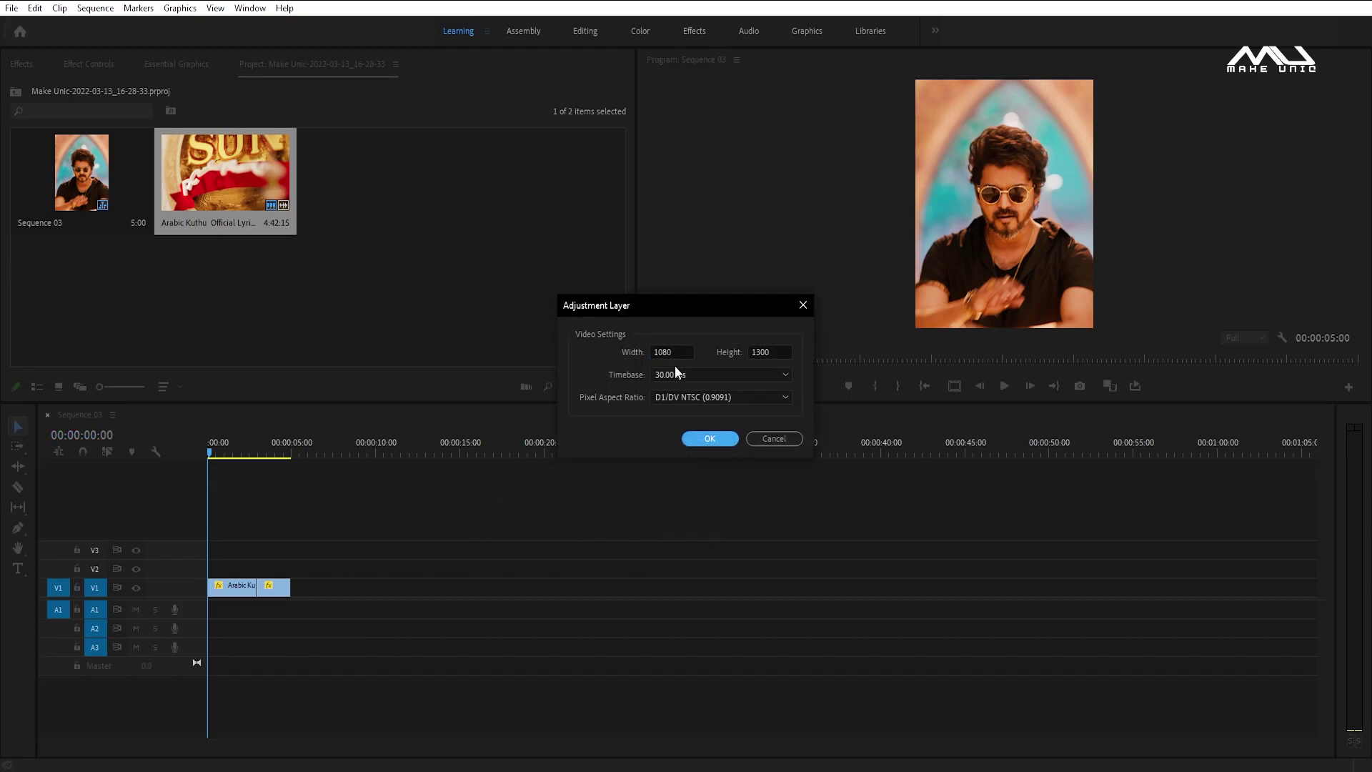
click(702, 442)
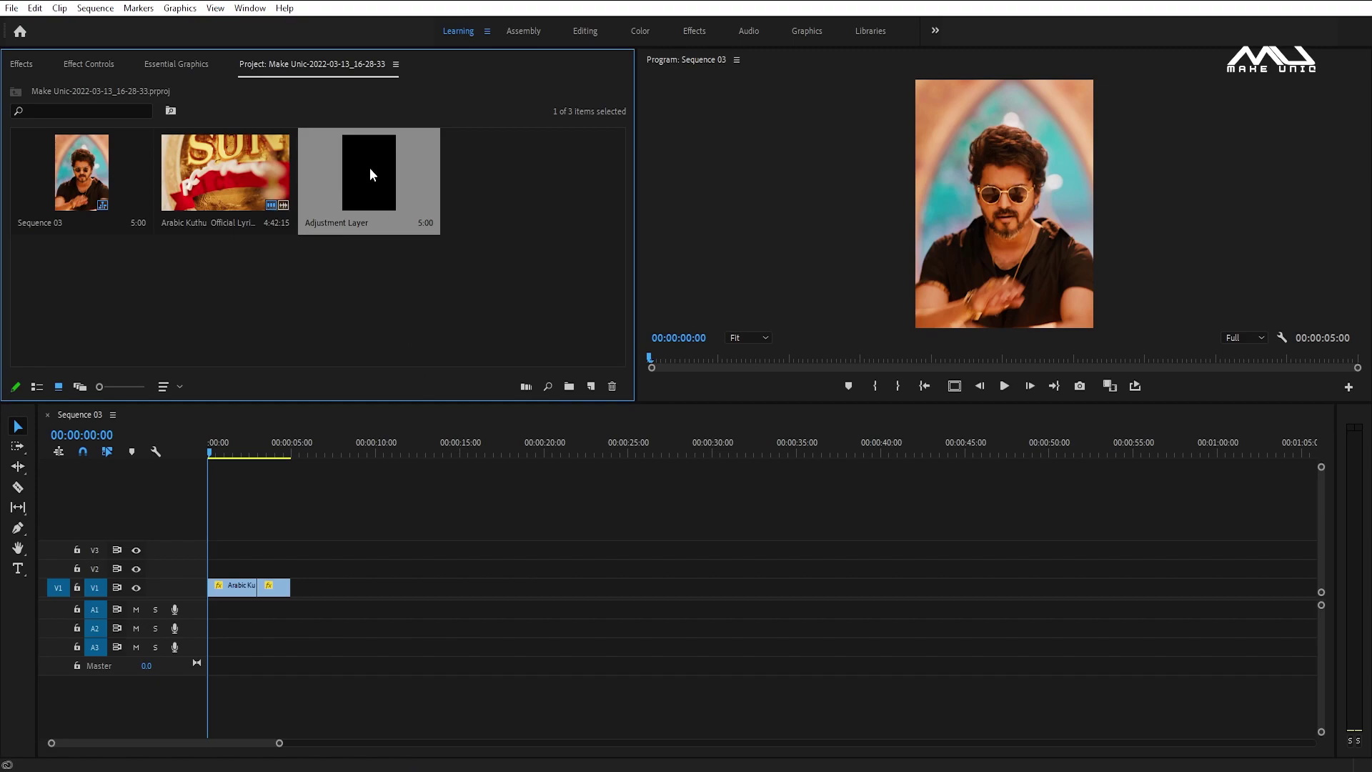
mouse_move(375, 187)
mouse_down()
mouse_move(213, 574)
mouse_move(291, 567)
mouse_up()
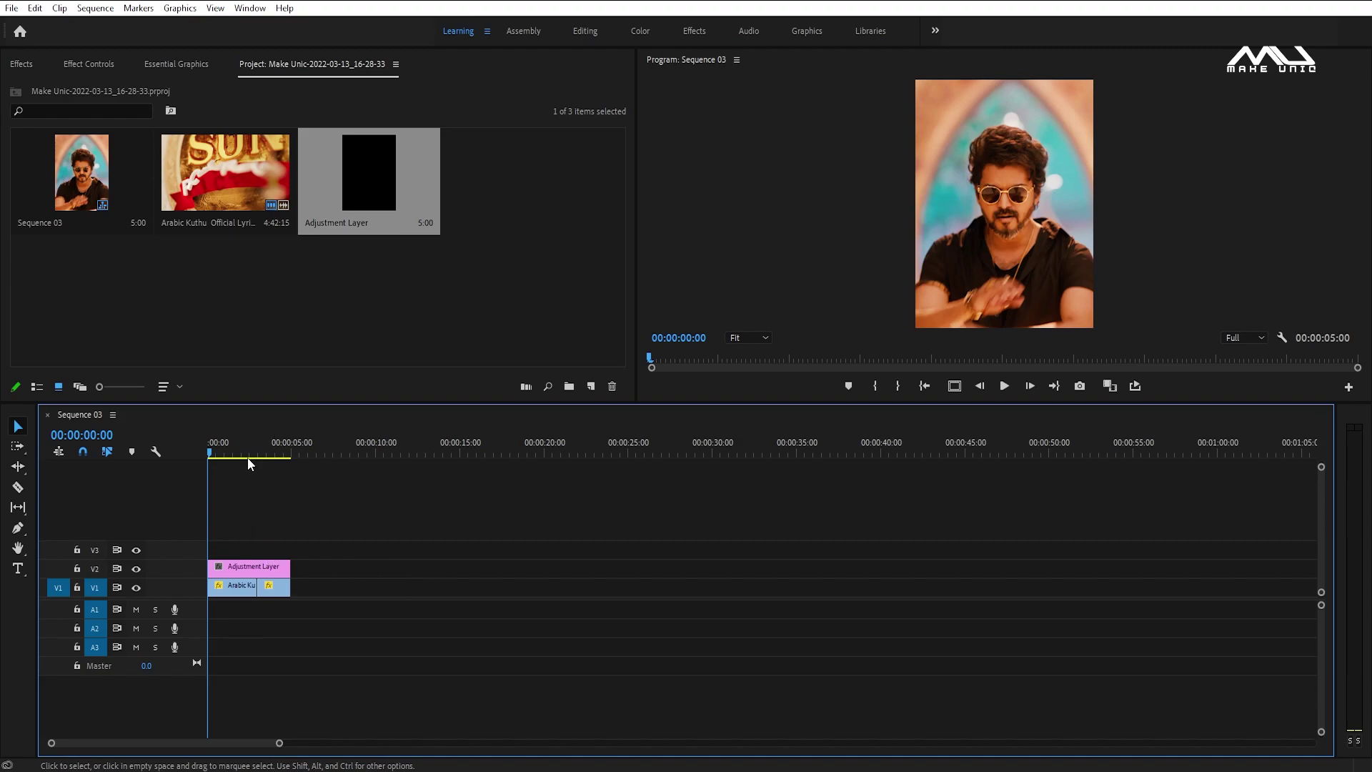
click(20, 65)
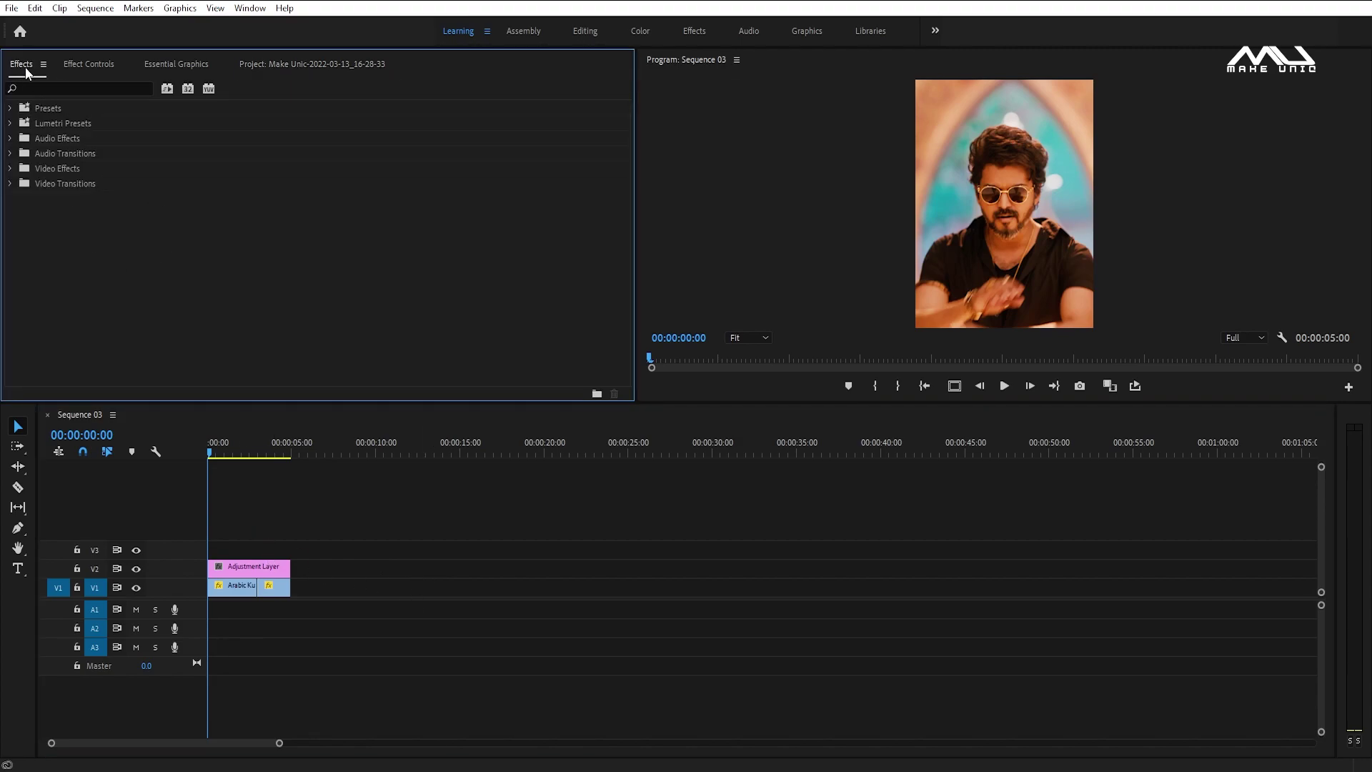
Search effects for 'looks' and apply Magic Bullet Looks to the adjustment layer
click(250, 9)
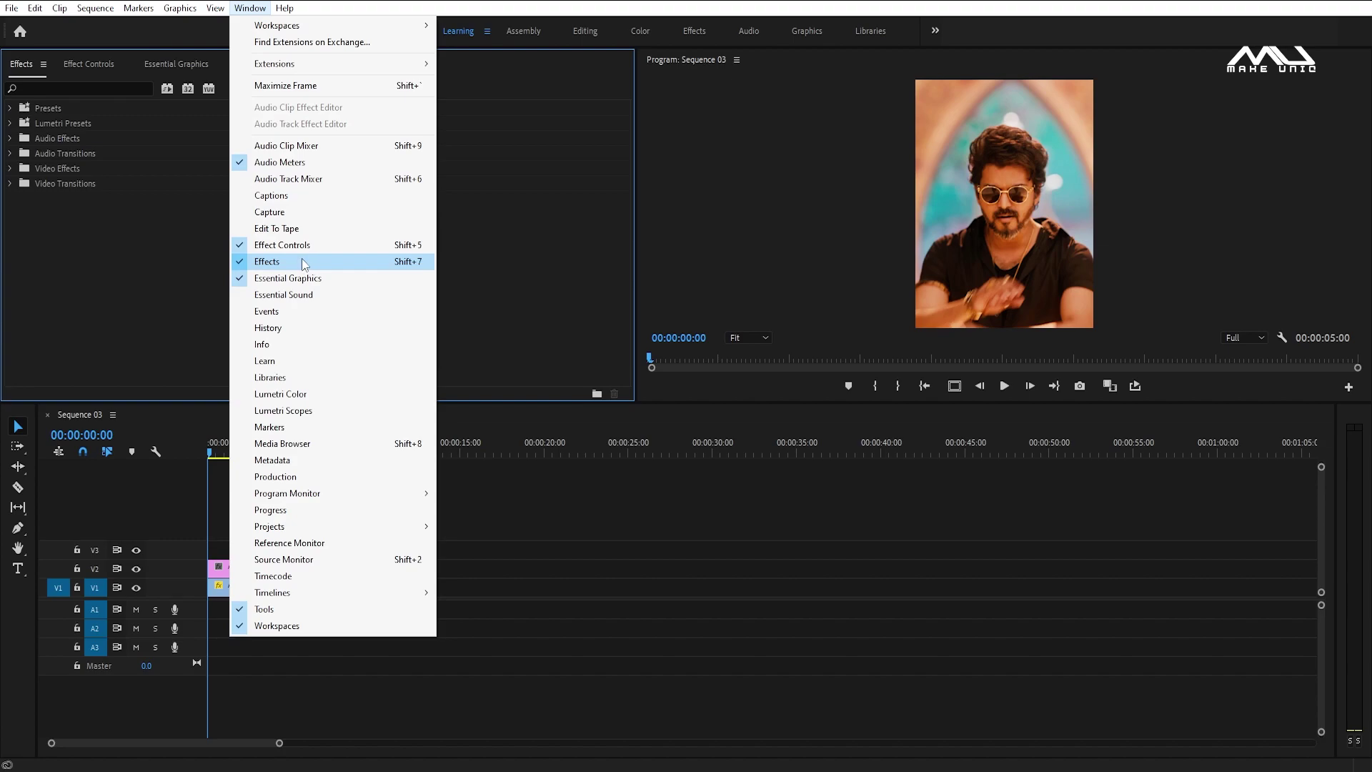
click(99, 287)
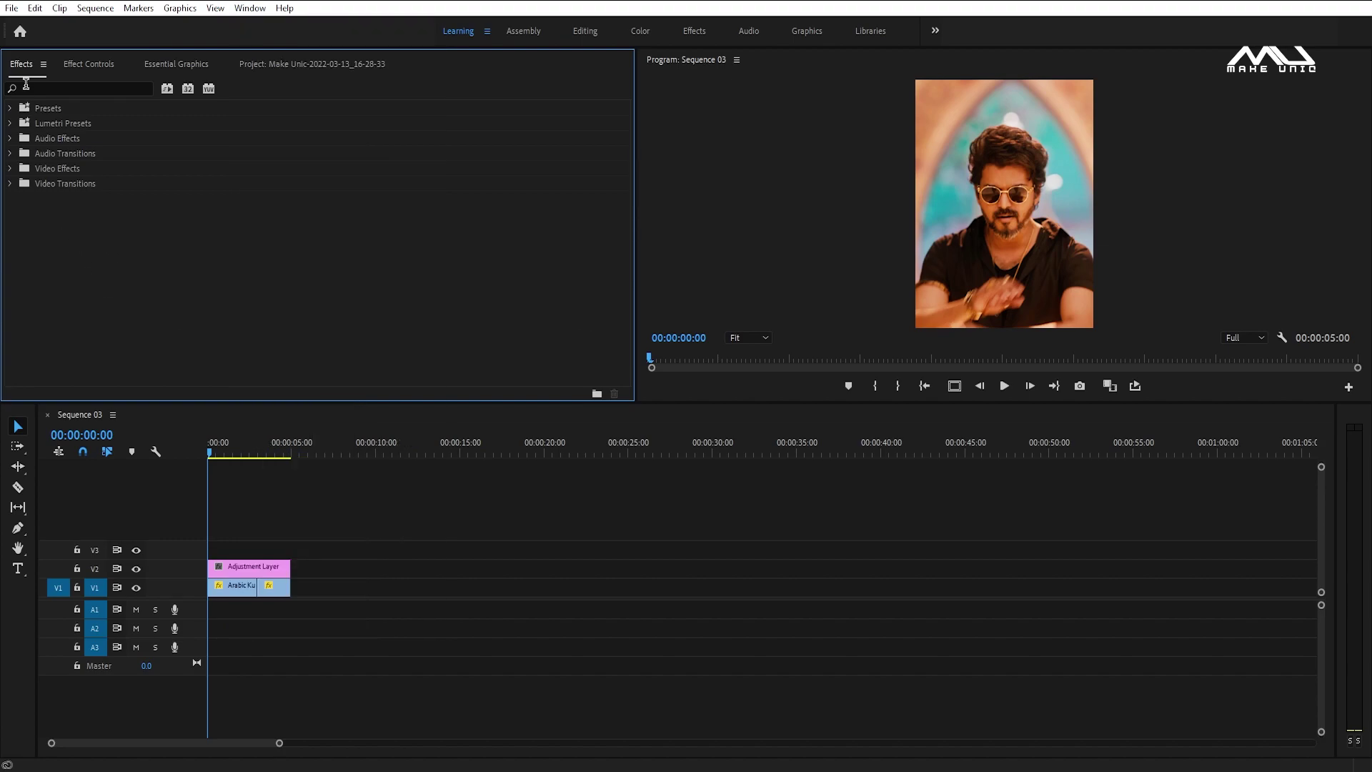
click(33, 85)
text(looks)
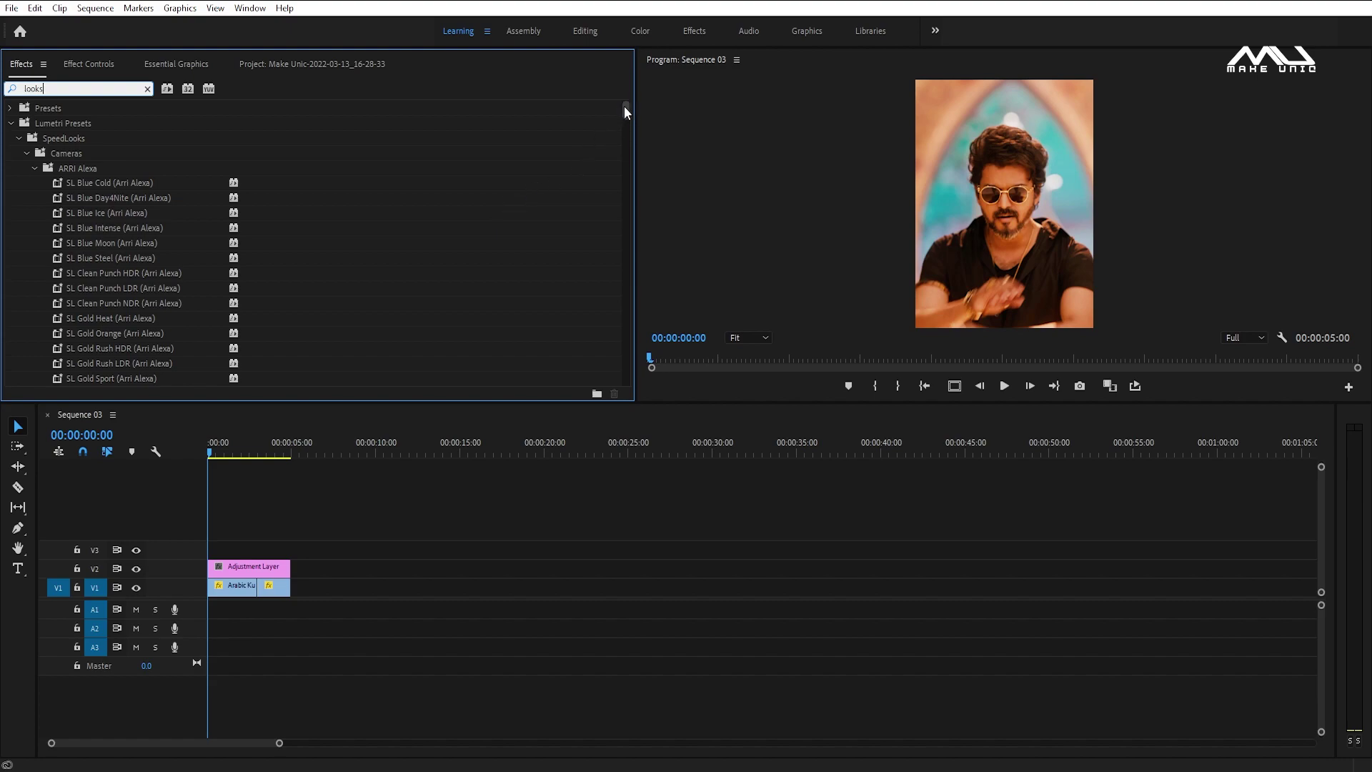
drag(624, 106, 621, 384)
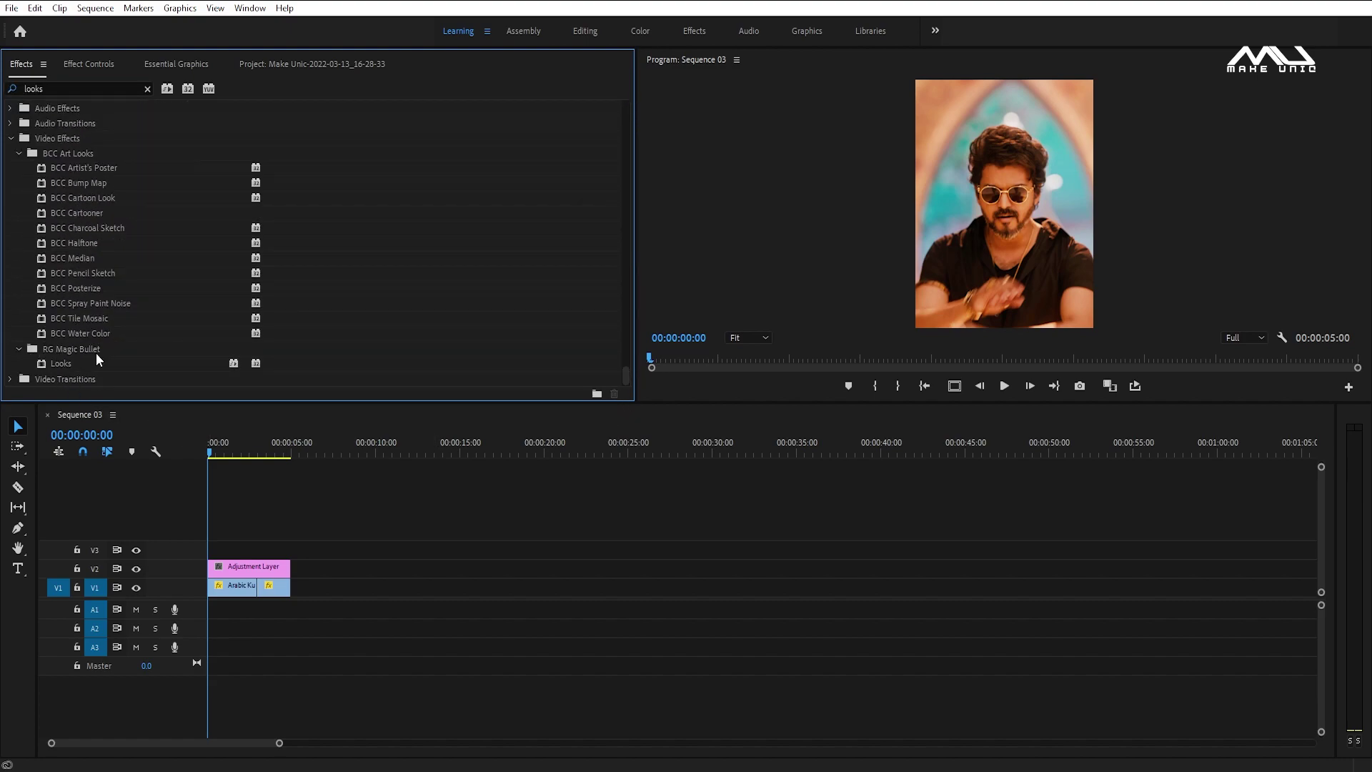
click(60, 363)
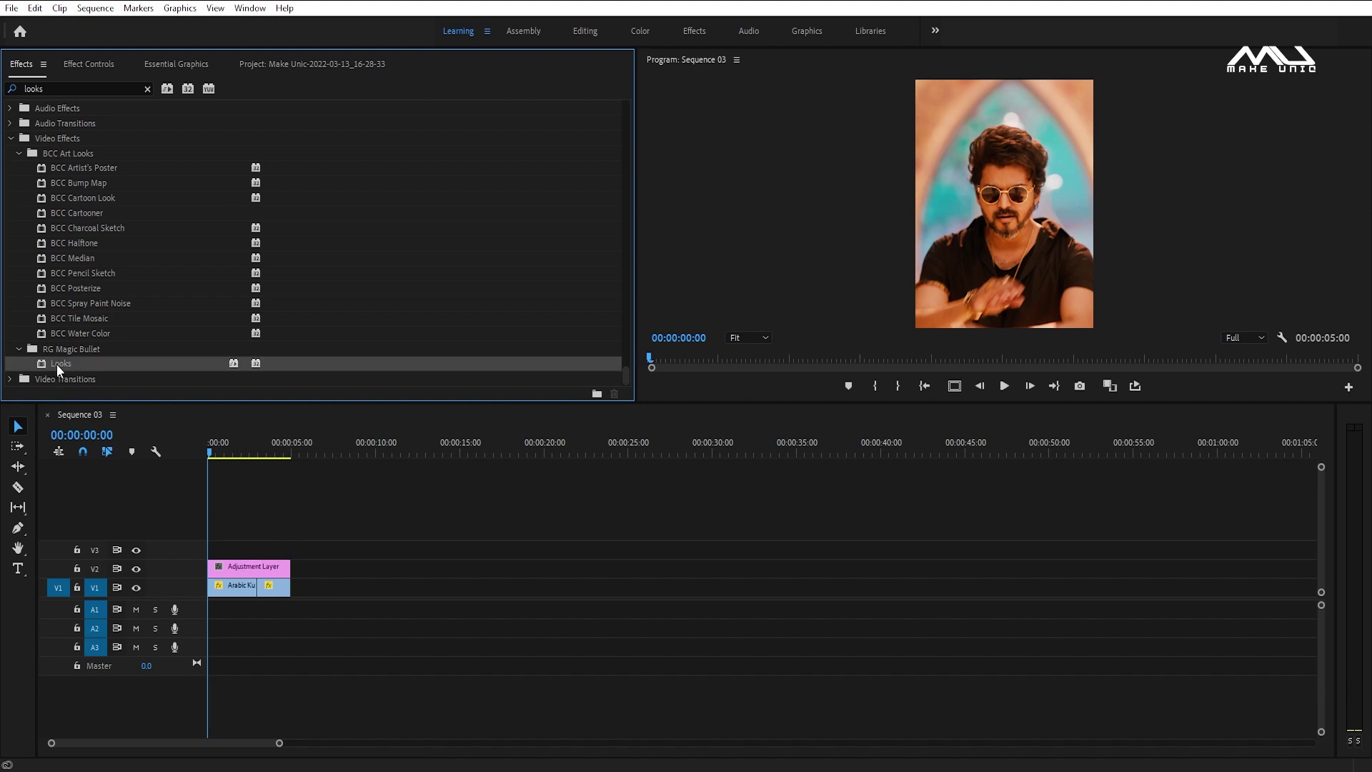
drag(57, 363, 251, 569)
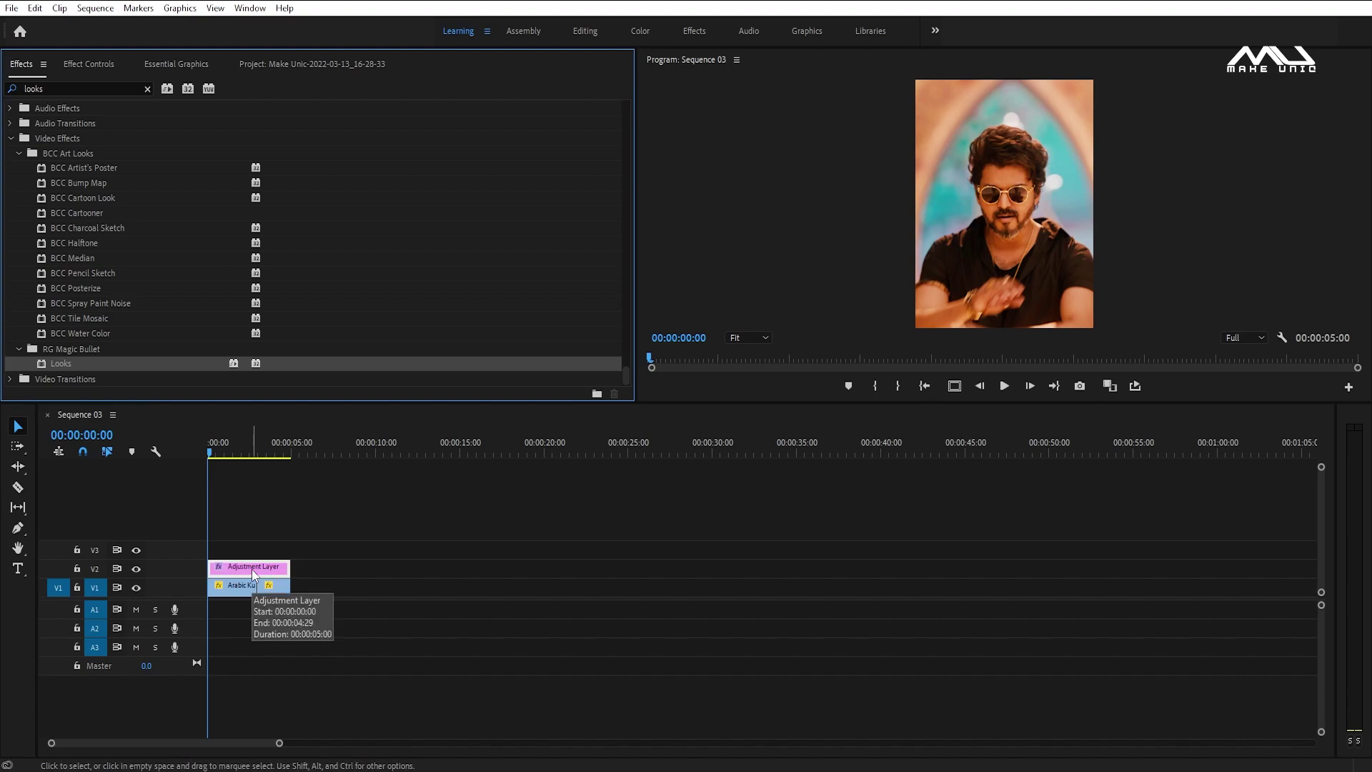
Show the adjustment layer's Effect Controls and collapse Motion to reveal the Looks settings
click(80, 63)
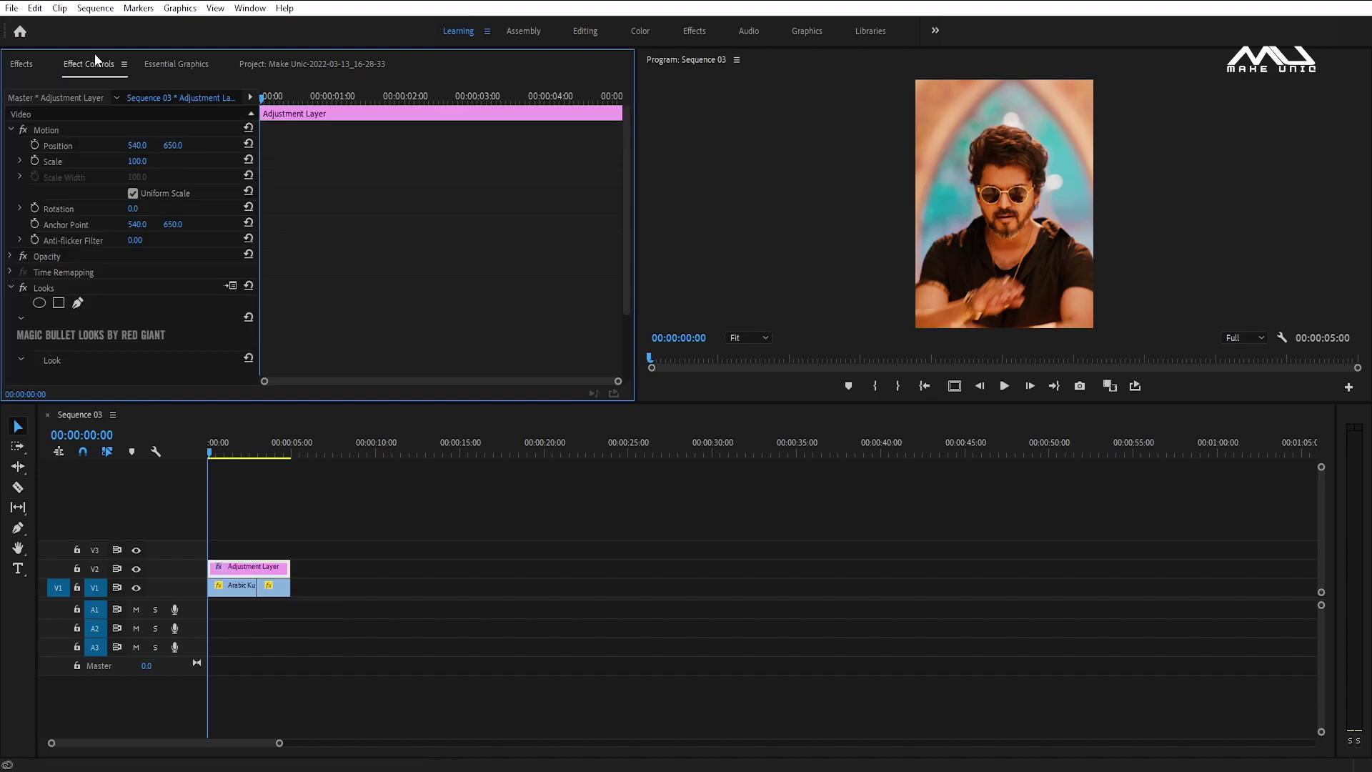
click(250, 8)
mouse_move(284, 8)
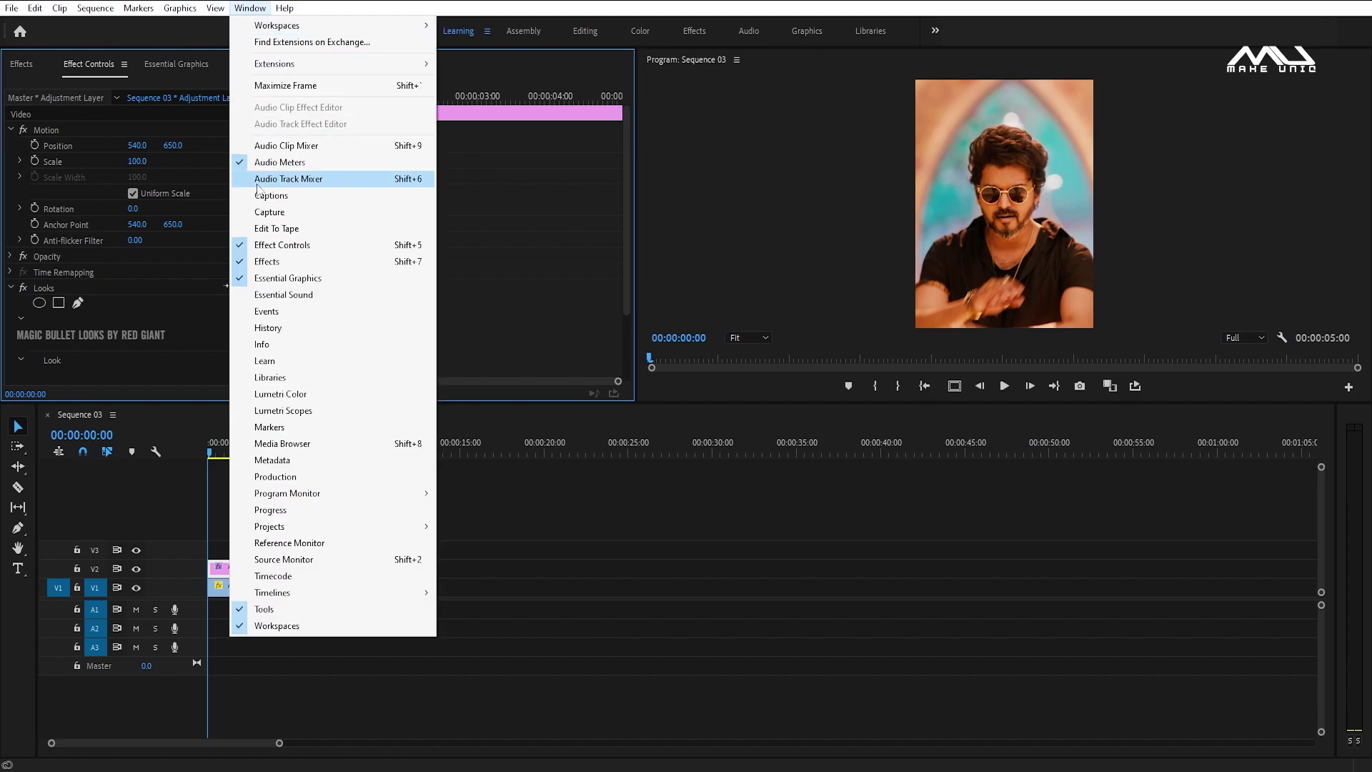
click(533, 301)
click(10, 130)
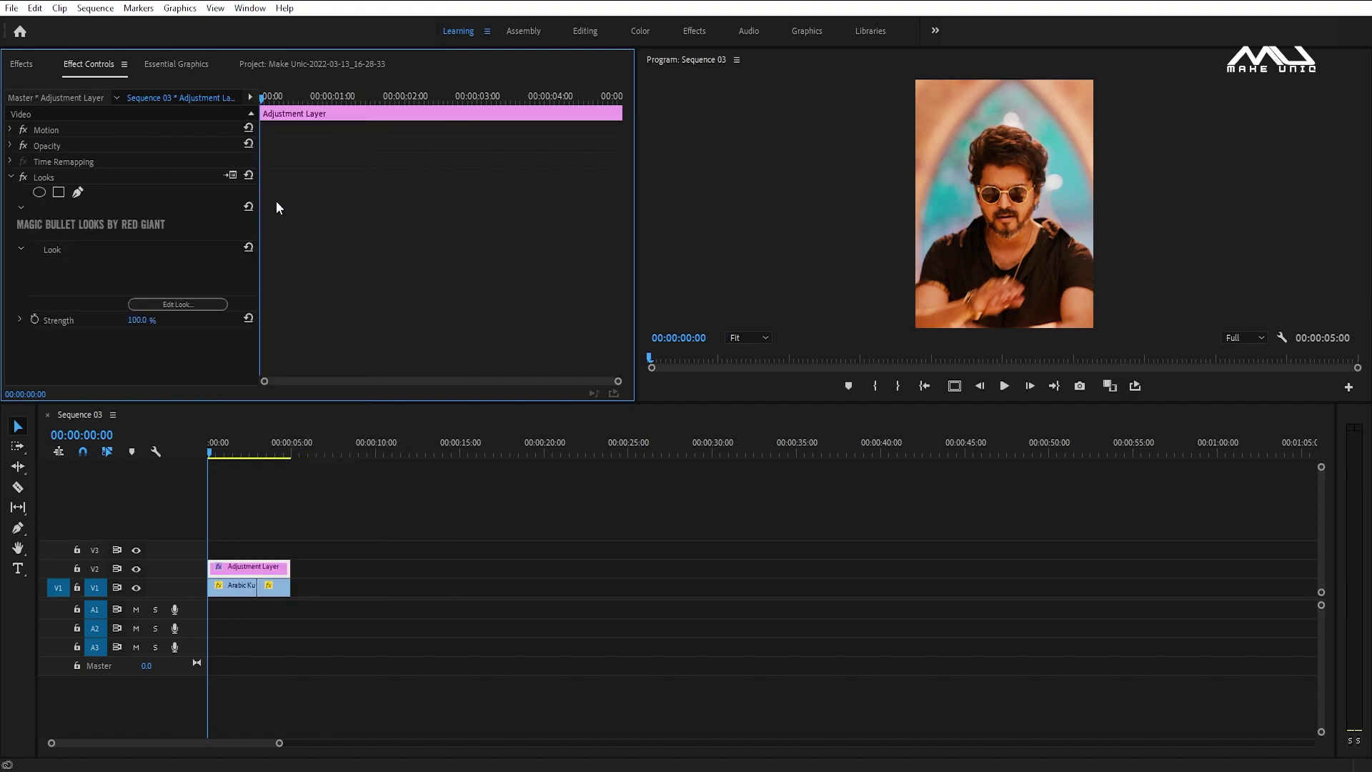
Open the Looks editor and add the Pop tool to the tool chain
click(193, 303)
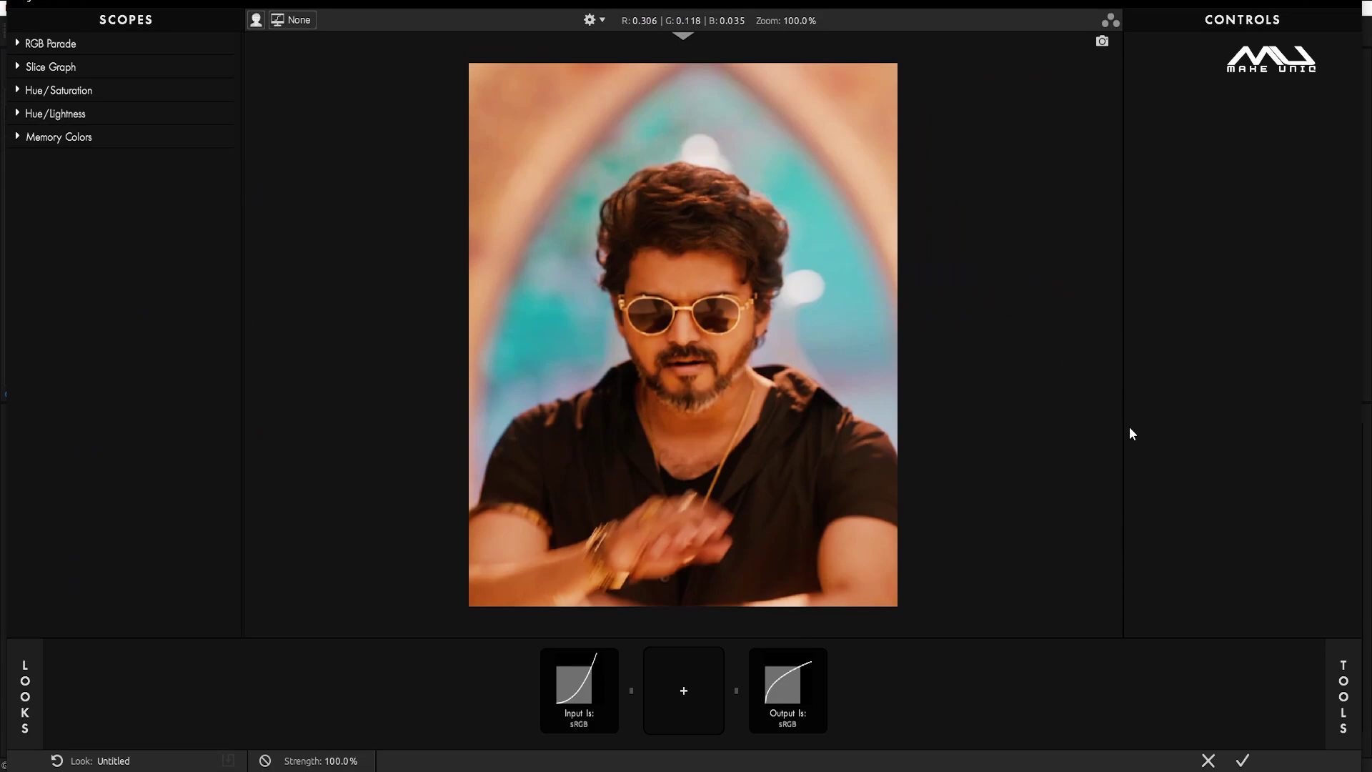
mouse_move(1346, 696)
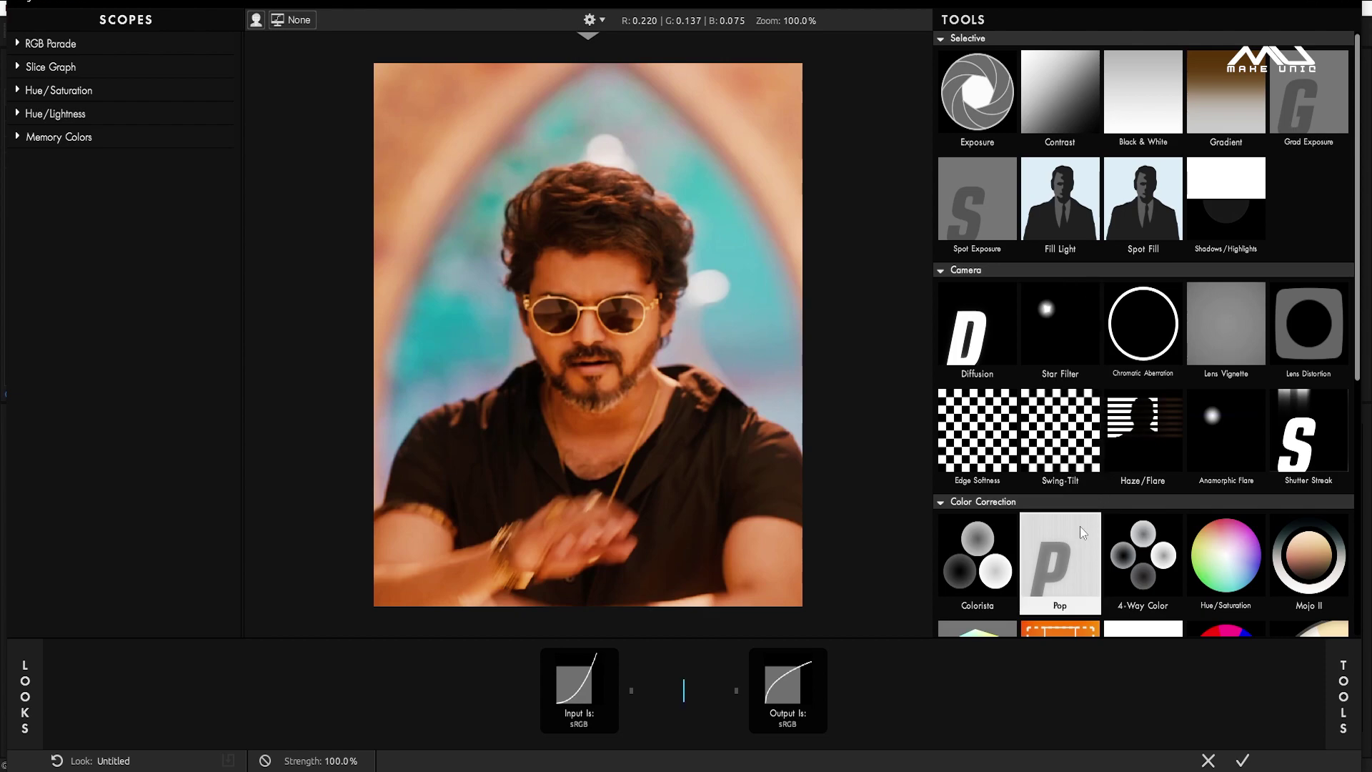
drag(1062, 561, 709, 703)
click(710, 702)
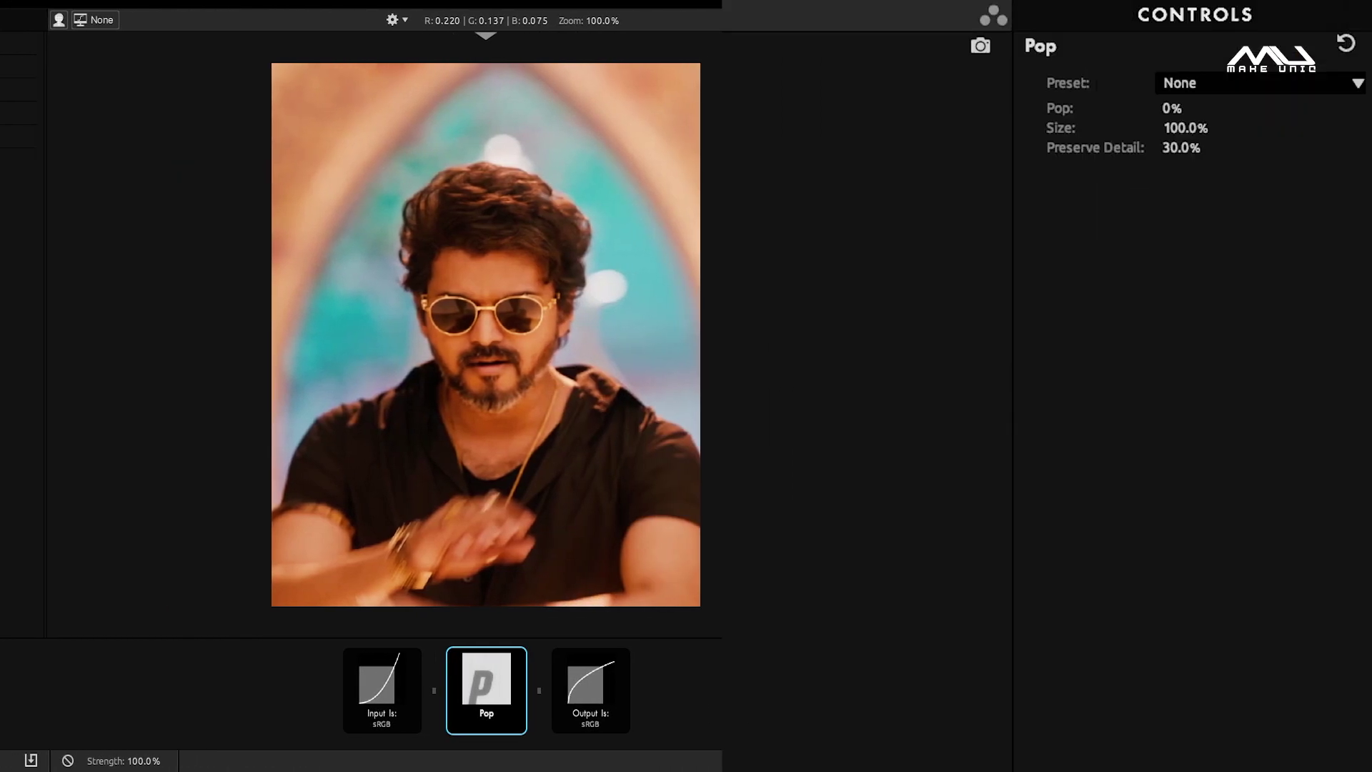
Set the Pop amount to 100% and the Pop Size to 300%
click(1170, 108)
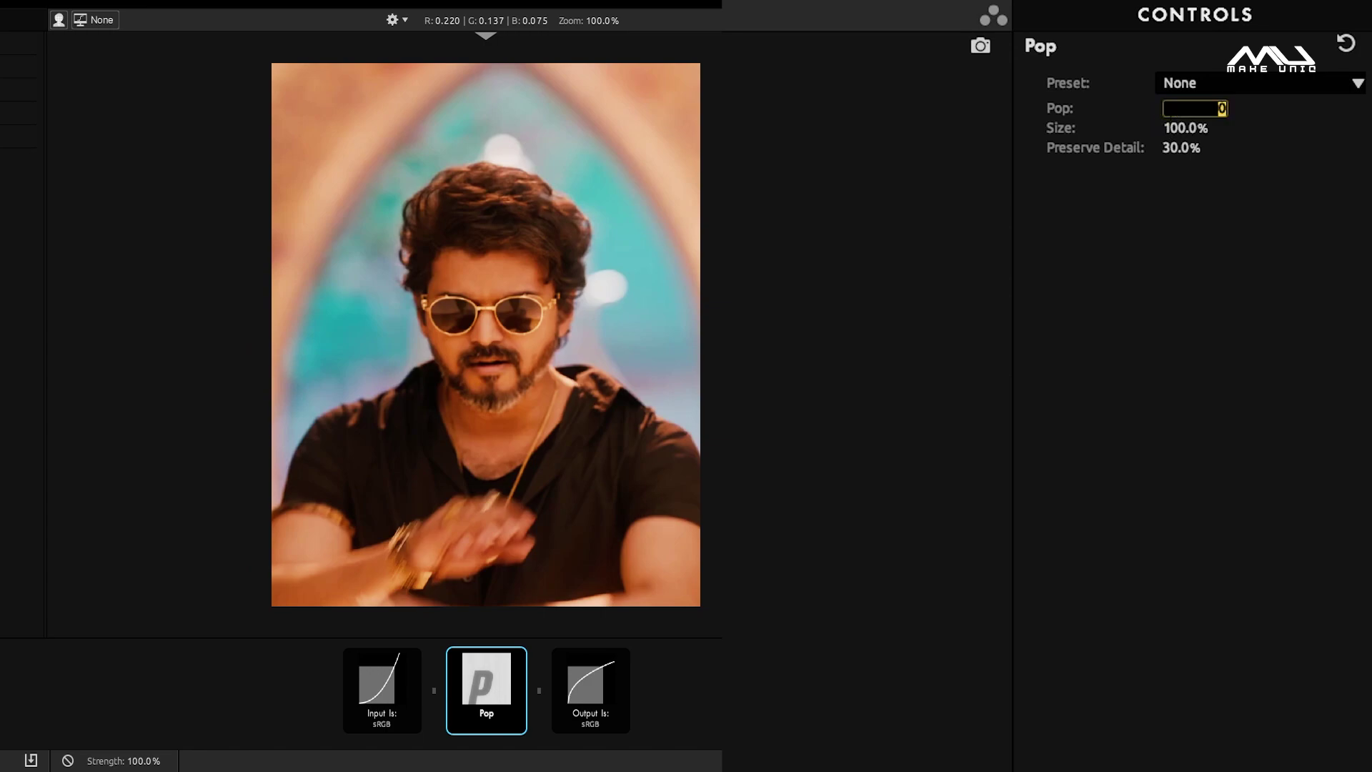
text(1000)
key(BackSpace)
key(Return)
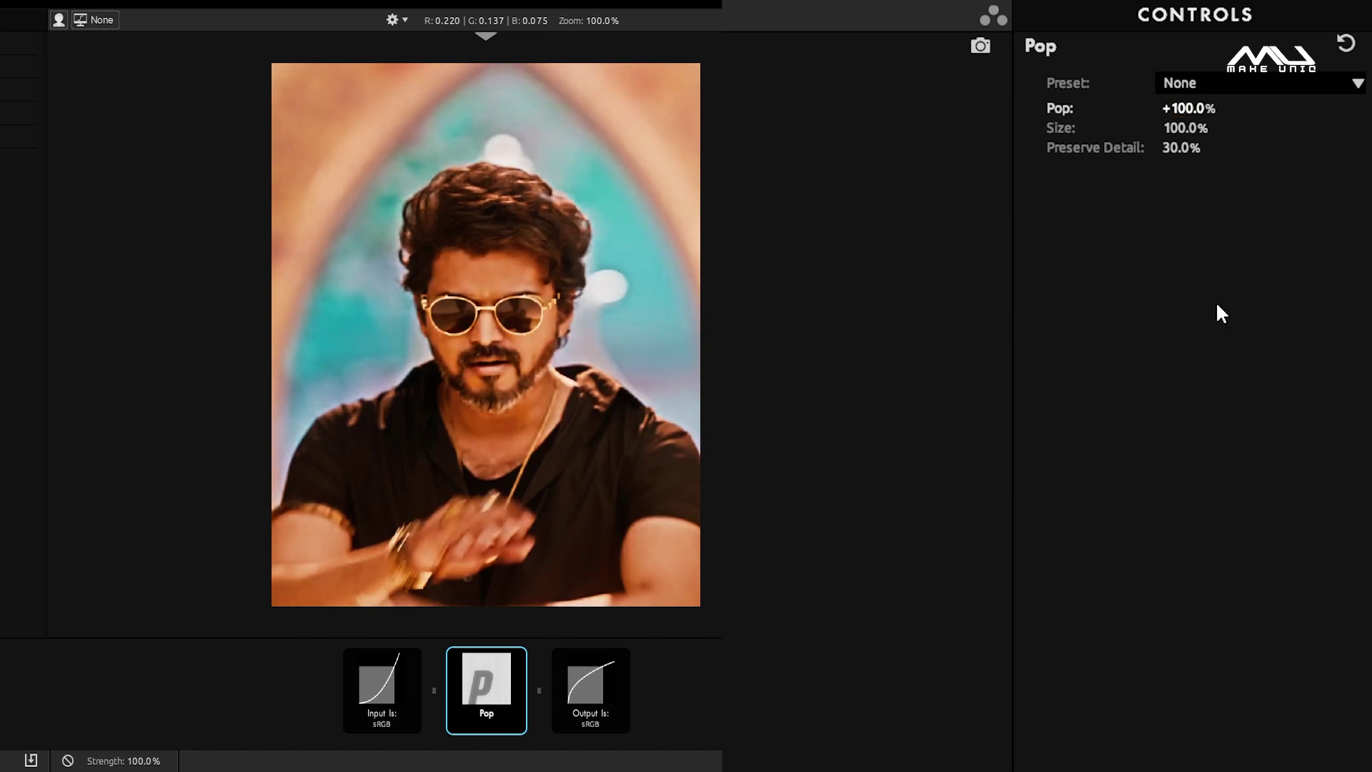
click(1186, 128)
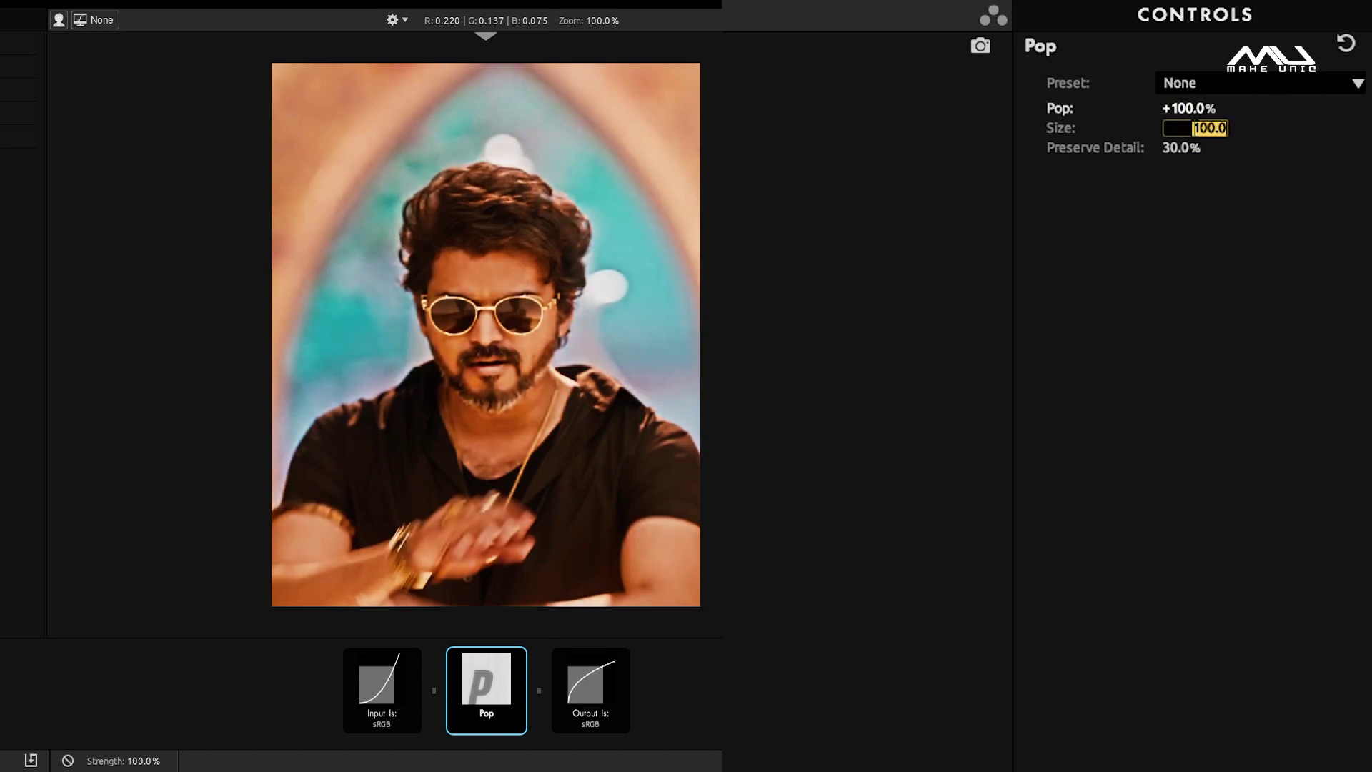
text(300)
key(Return)
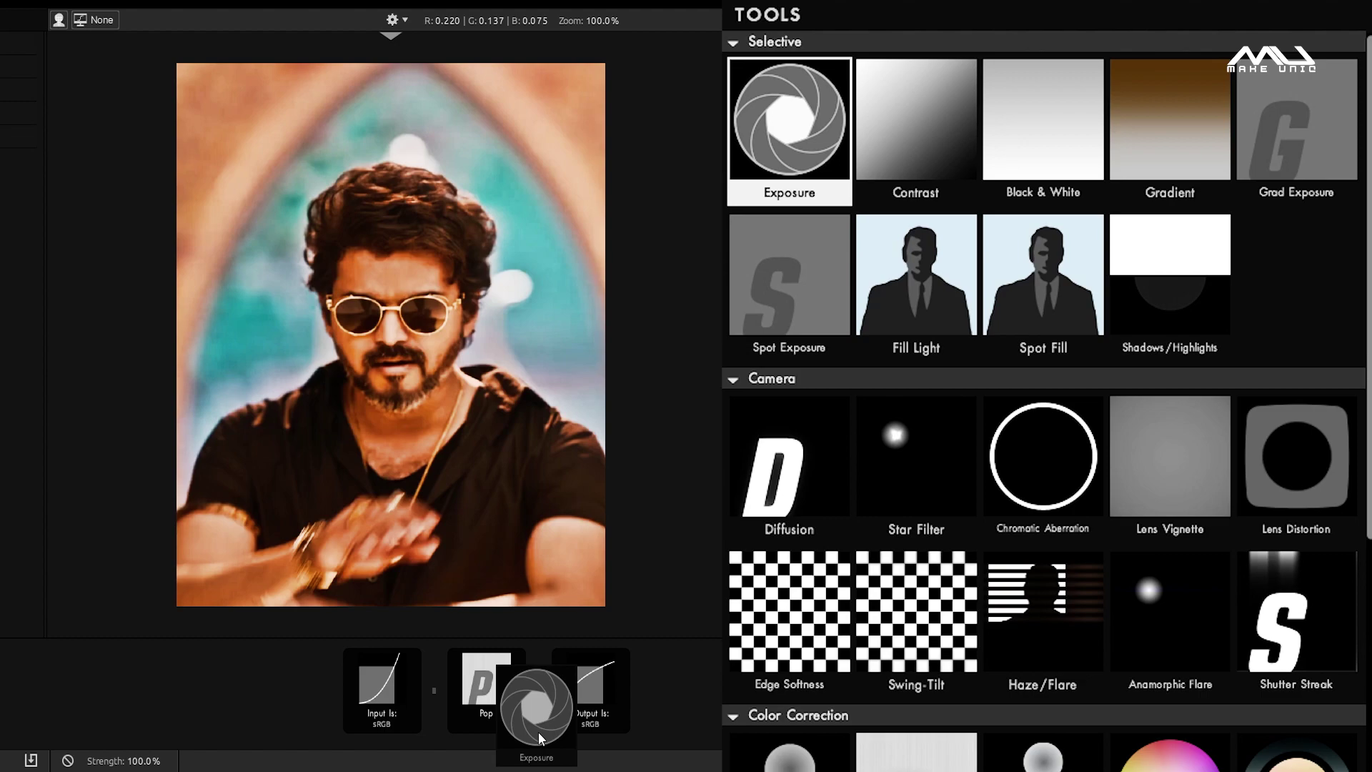
Add Exposure at +0.50 stops after Pop, then add Diffusion and Haze/Flare tools
drag(796, 164, 532, 704)
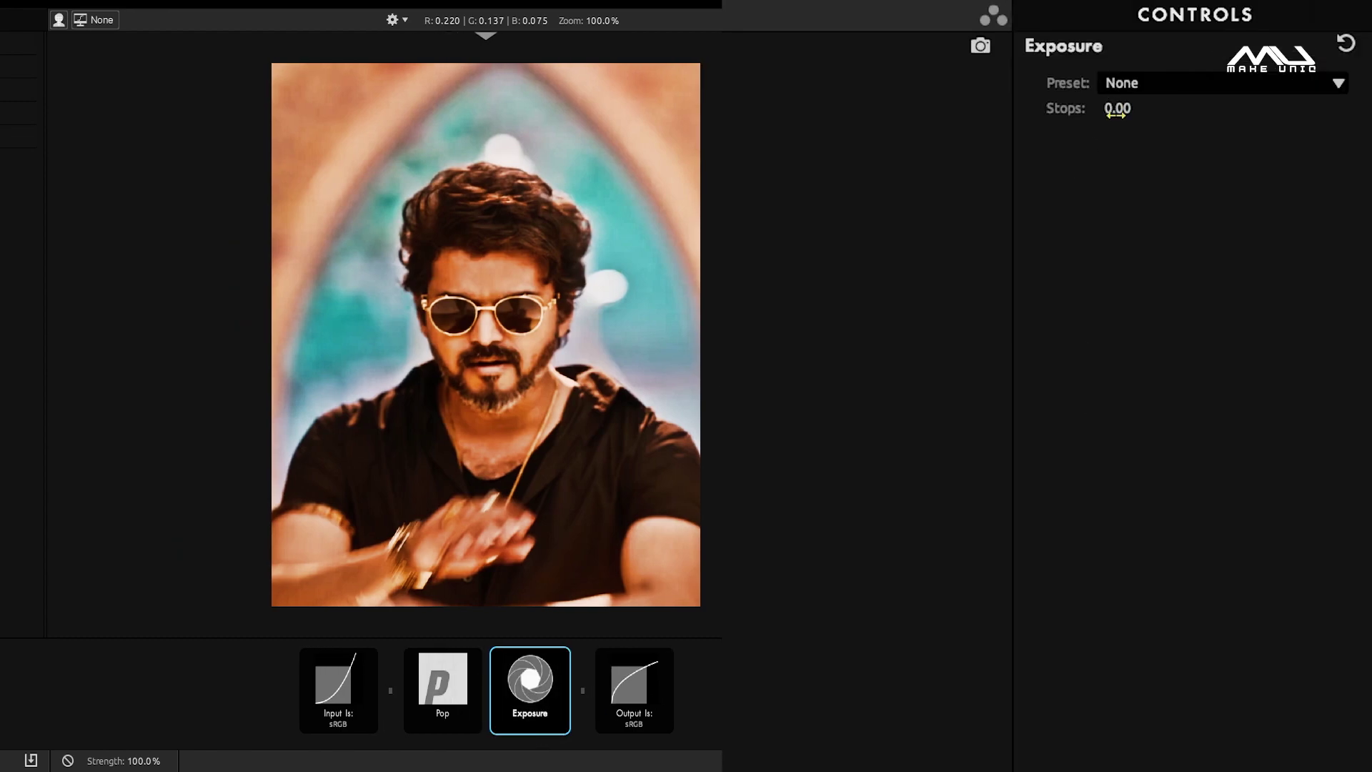
click(1118, 109)
text(0)
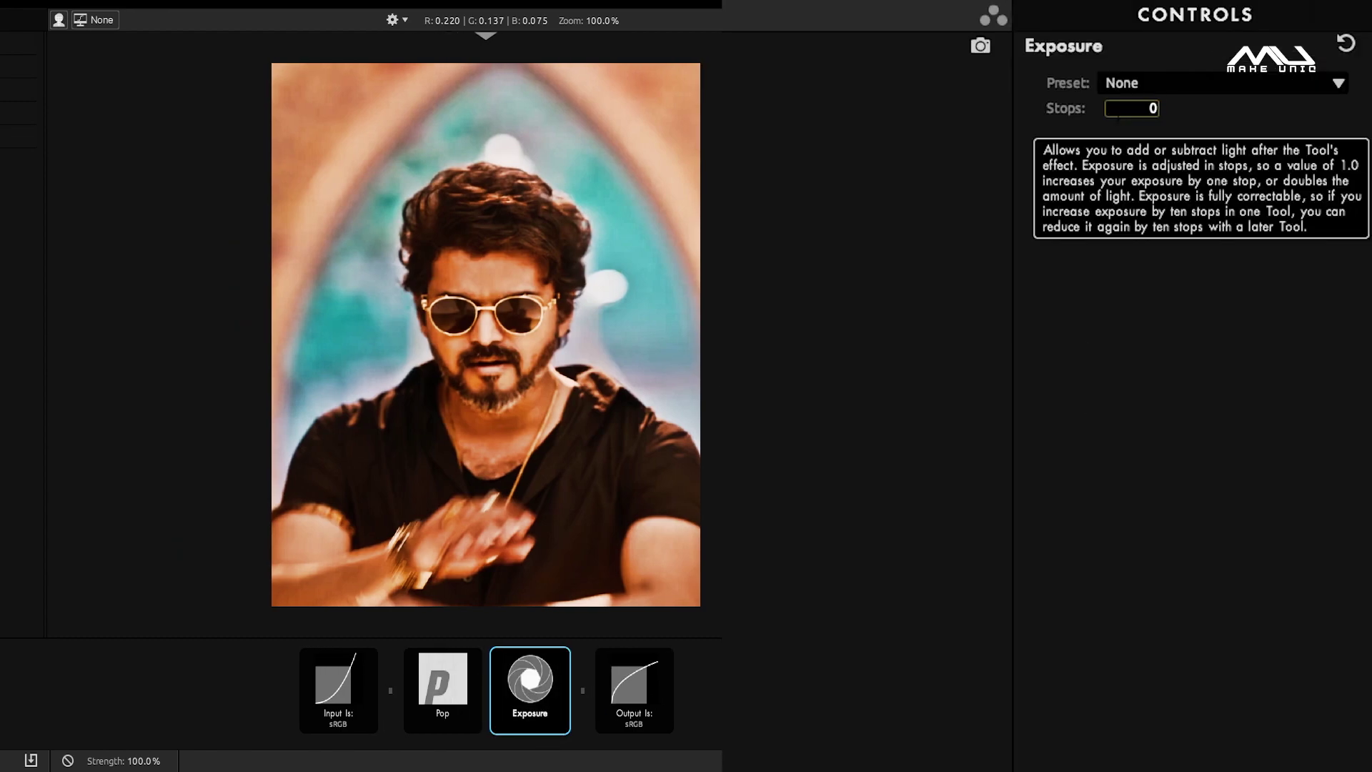
text(.50)
key(Return)
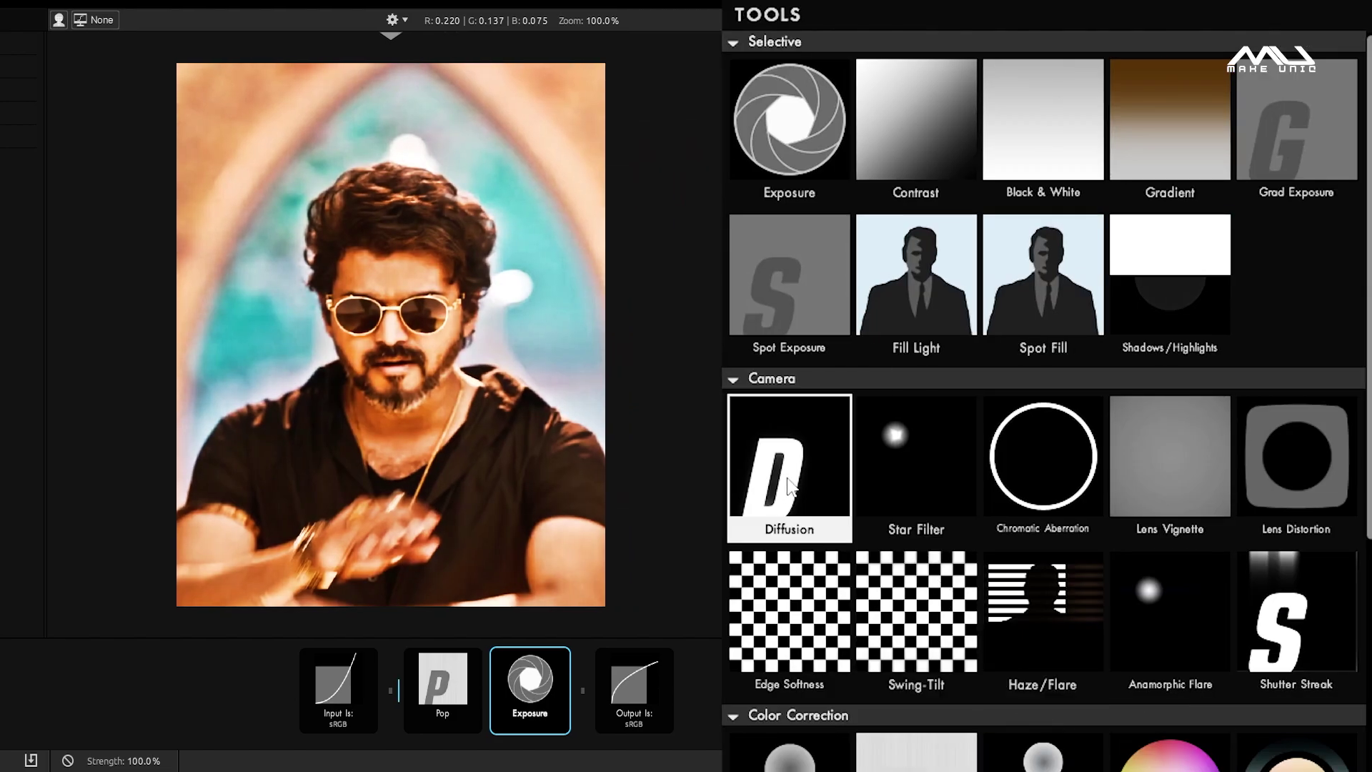
drag(790, 494, 594, 687)
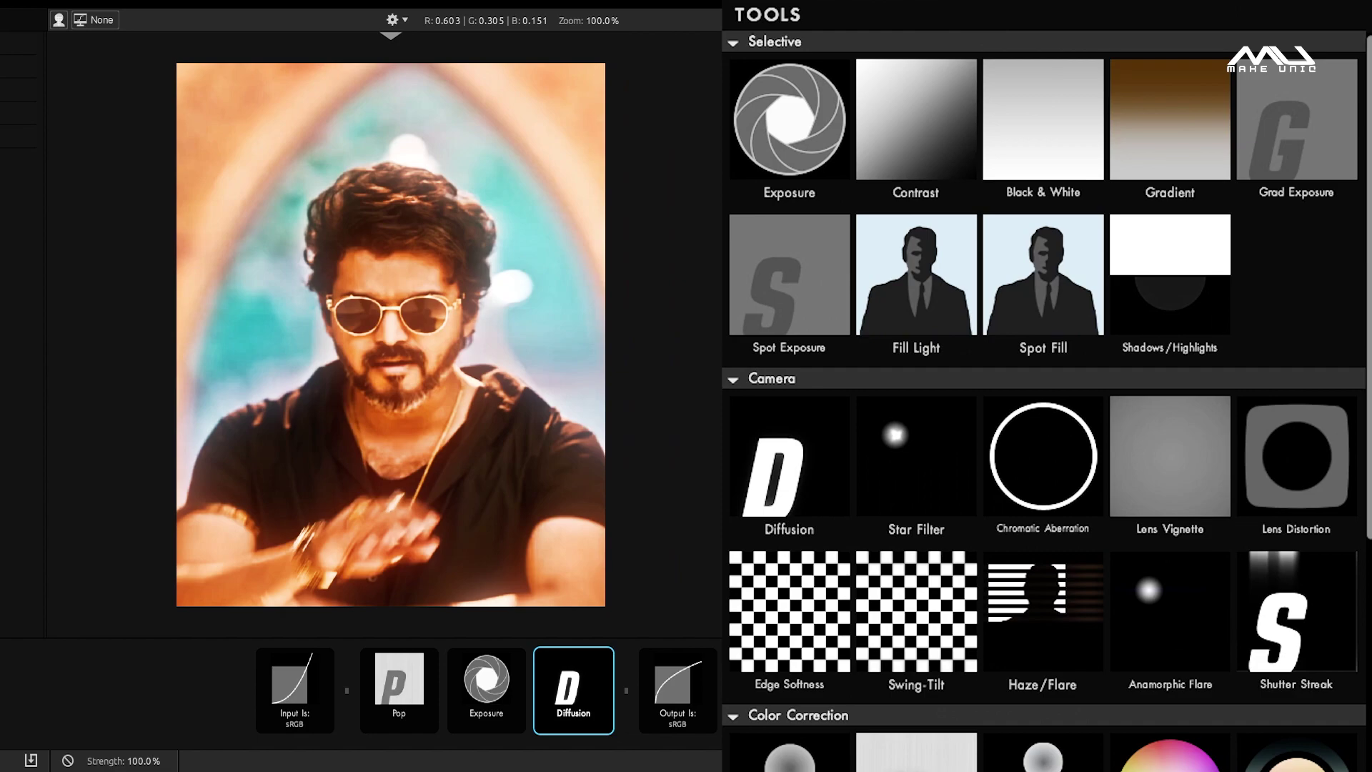
drag(1043, 614, 654, 659)
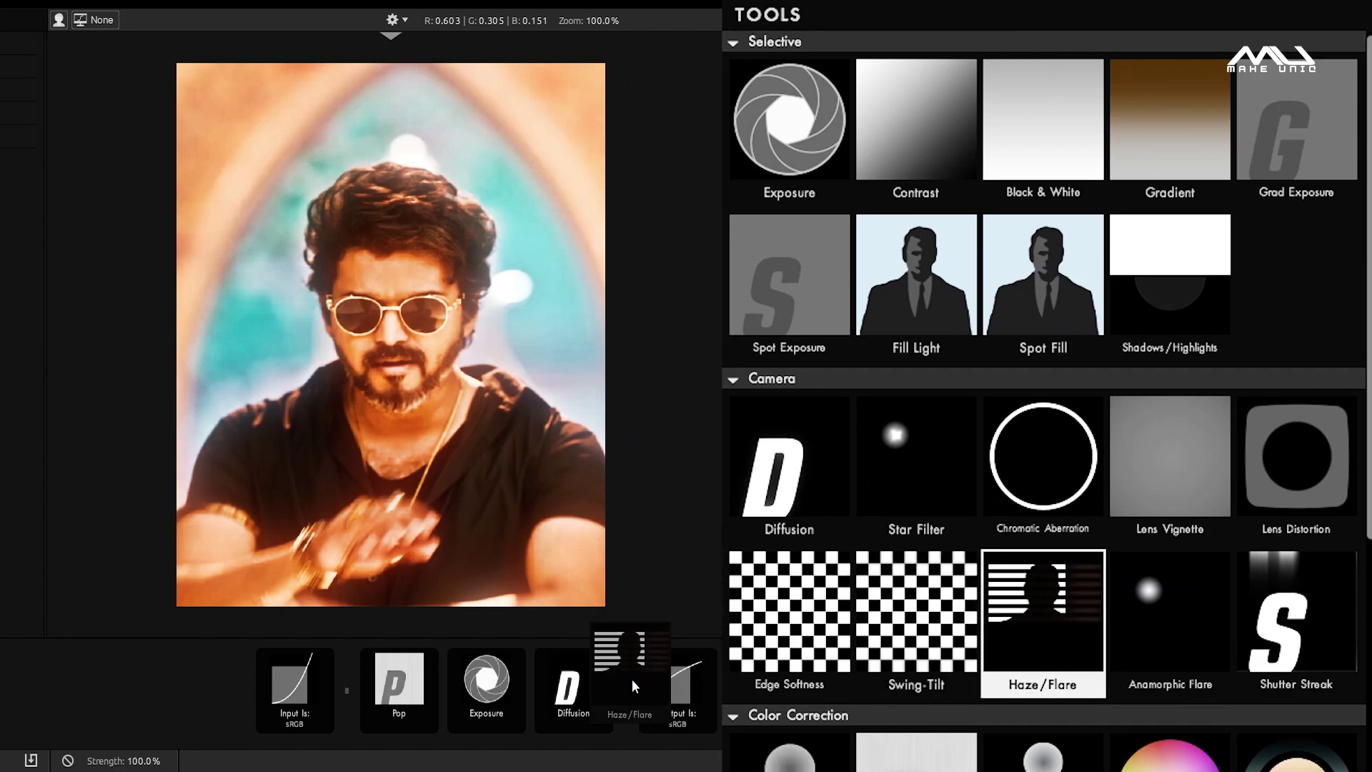
Place Haze/Flare after Diffusion with Spillage 12.8% and Softness 0%
drag(639, 676, 632, 684)
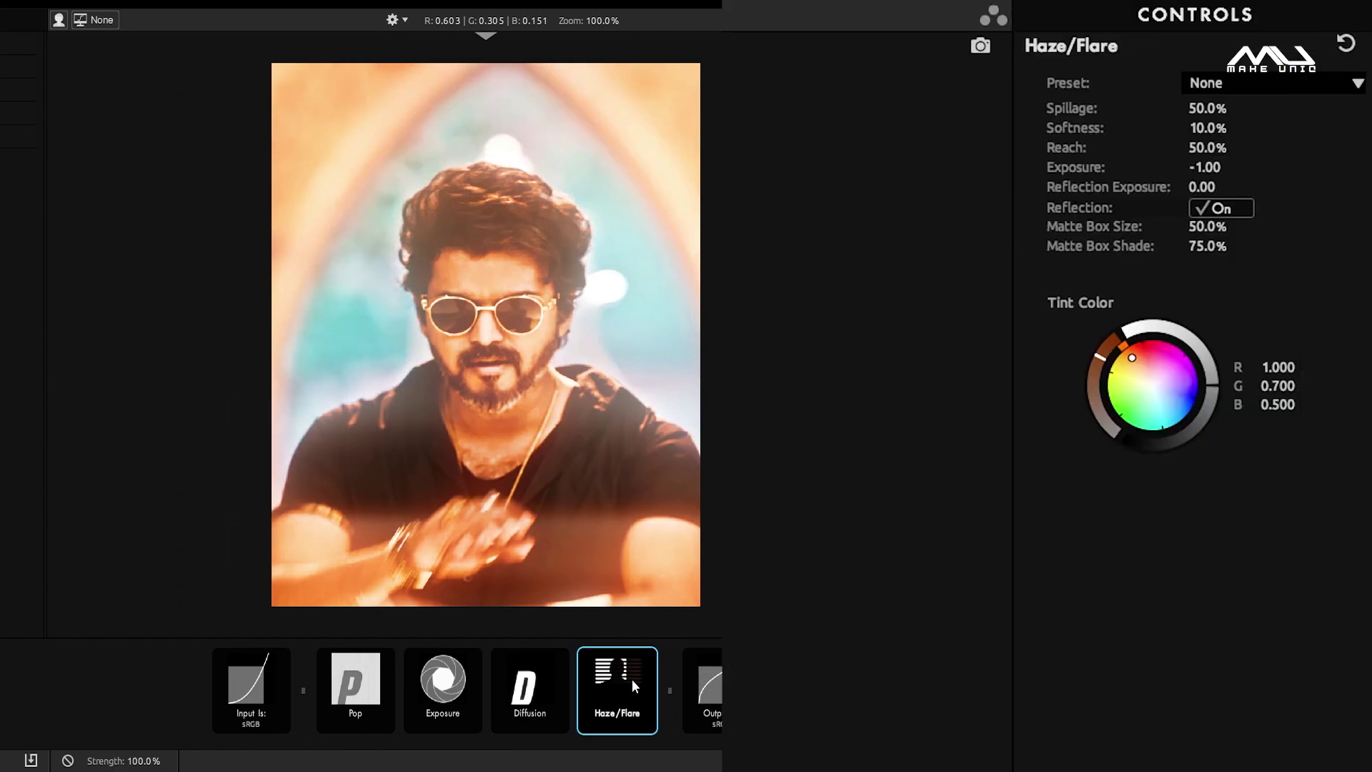
click(1209, 108)
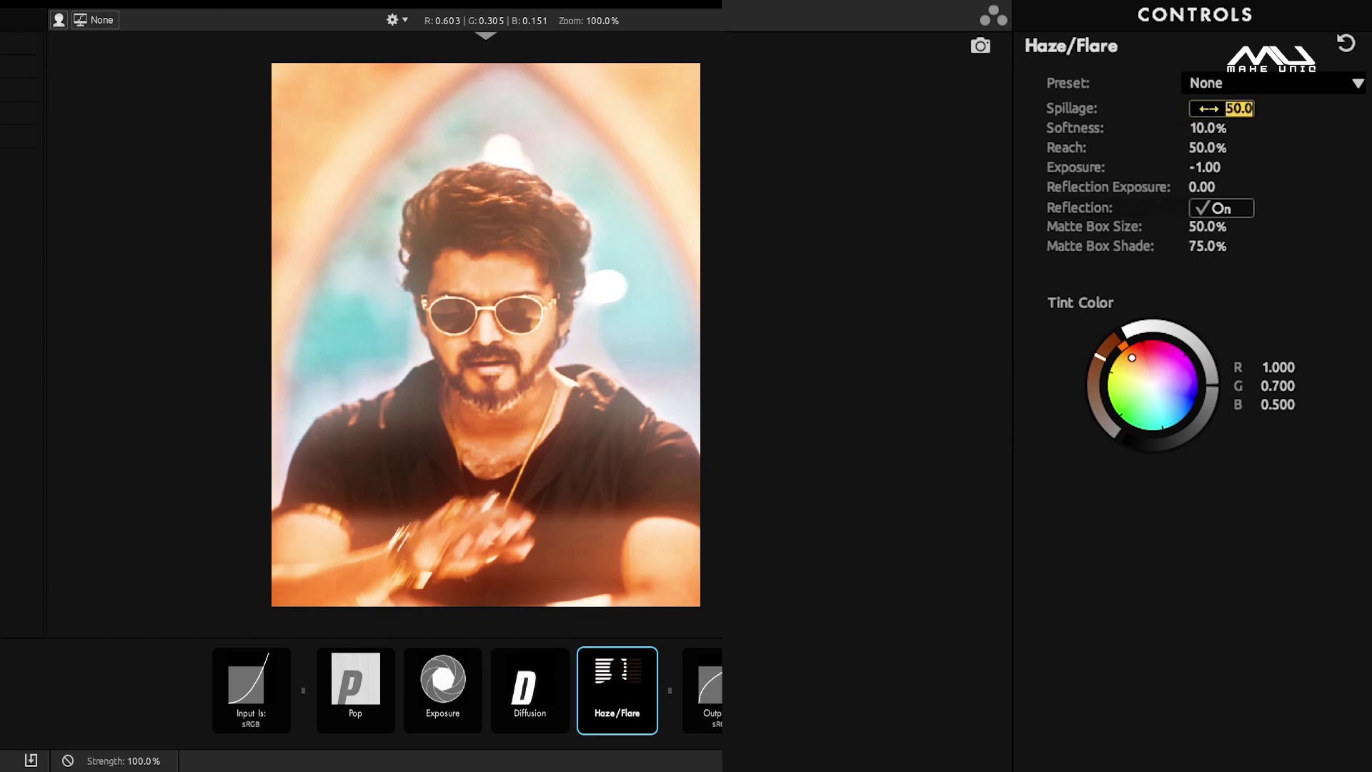
text(12.)
text(8)
key(Return)
click(1207, 128)
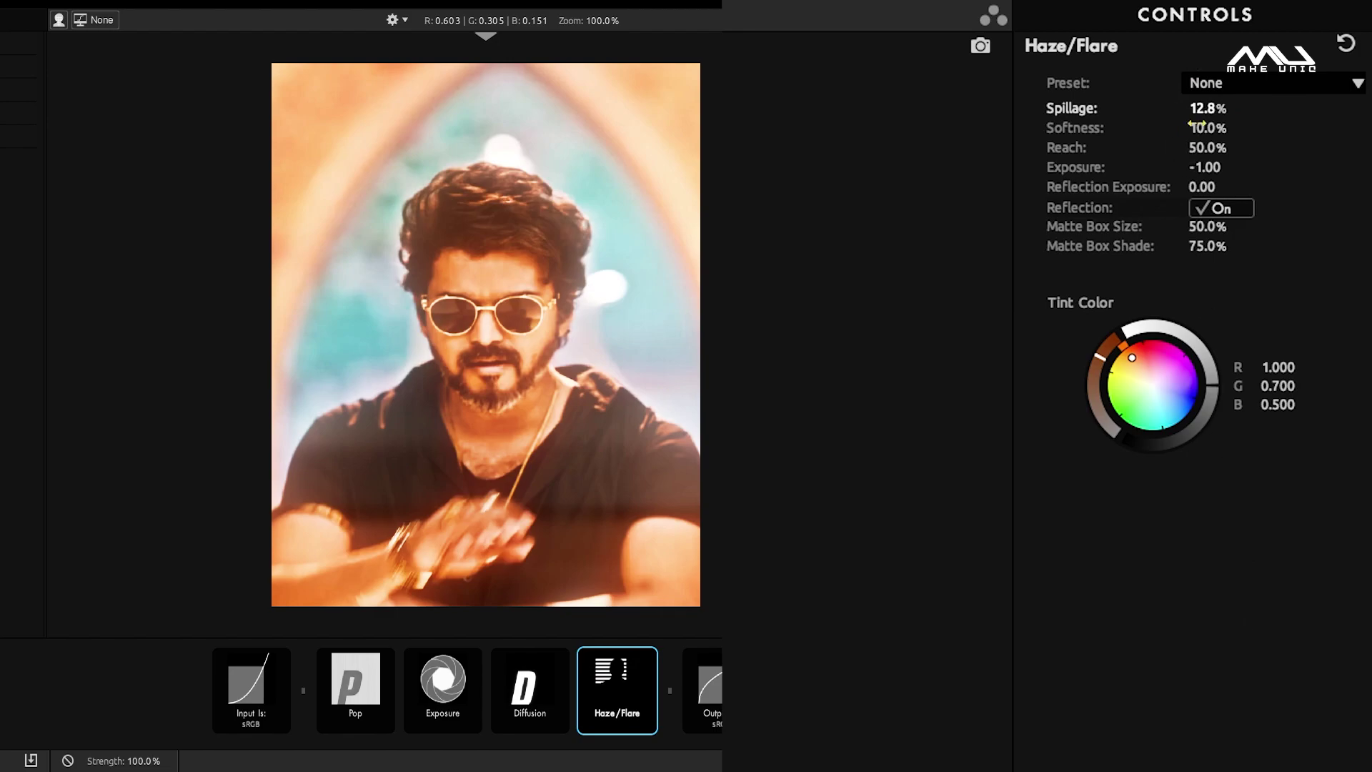
text(0)
key(Return)
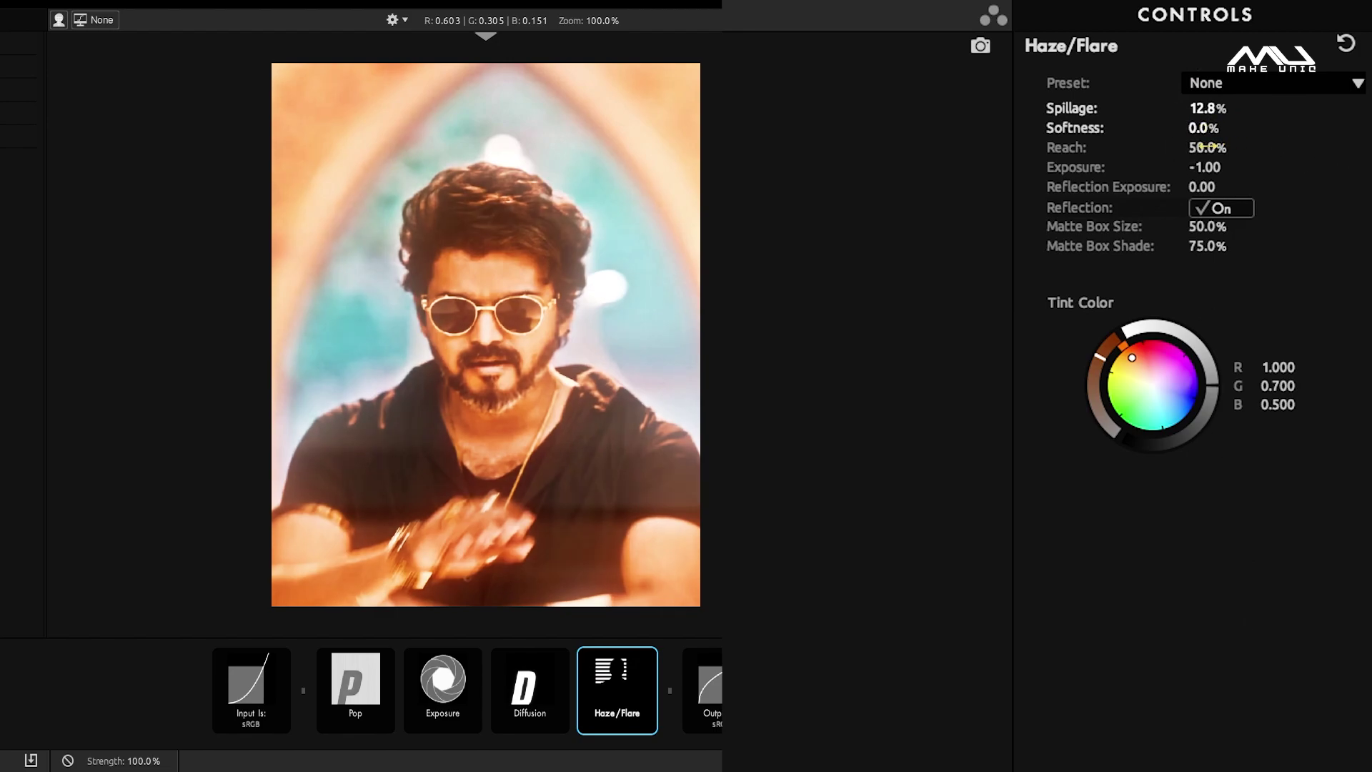
Set the Haze/Flare Reach to 50.5% and Reflection Exposure to -0.50
click(1234, 145)
text(50.5)
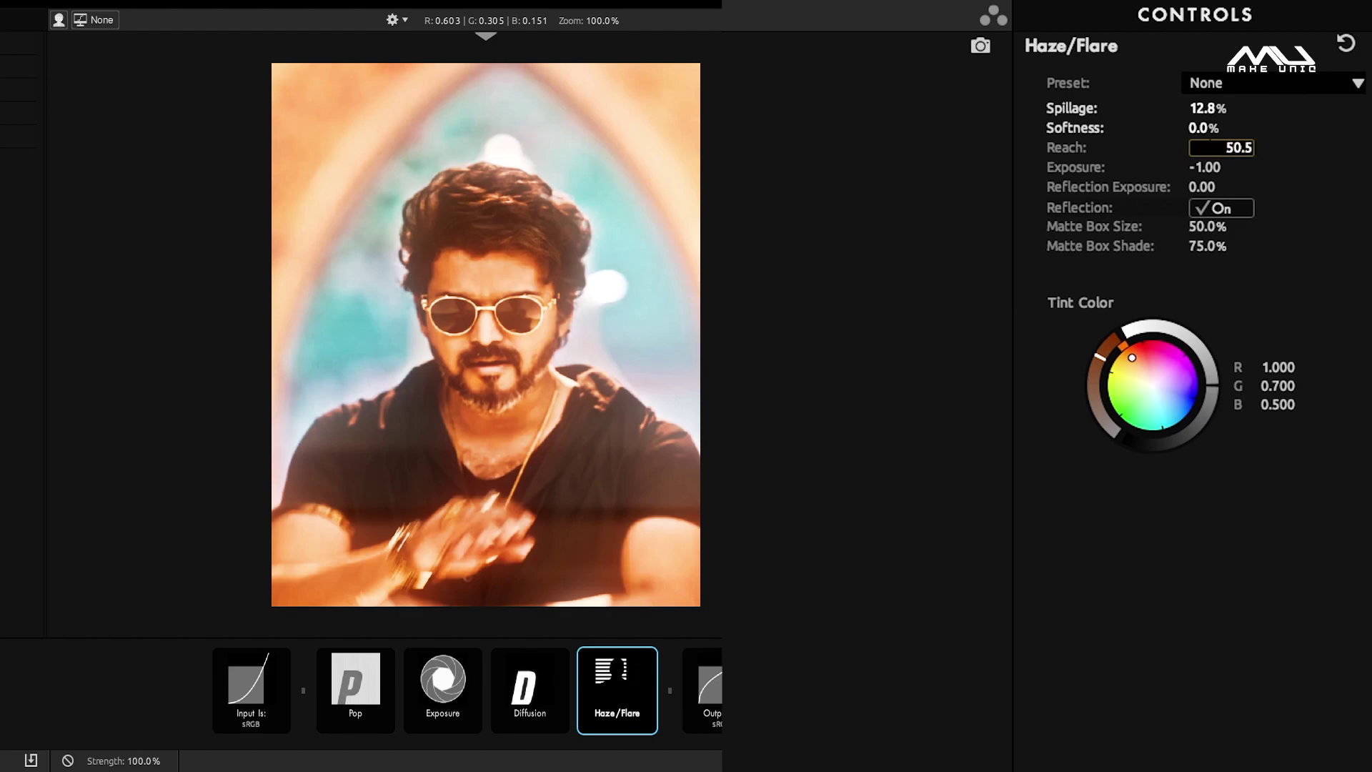
key(Return)
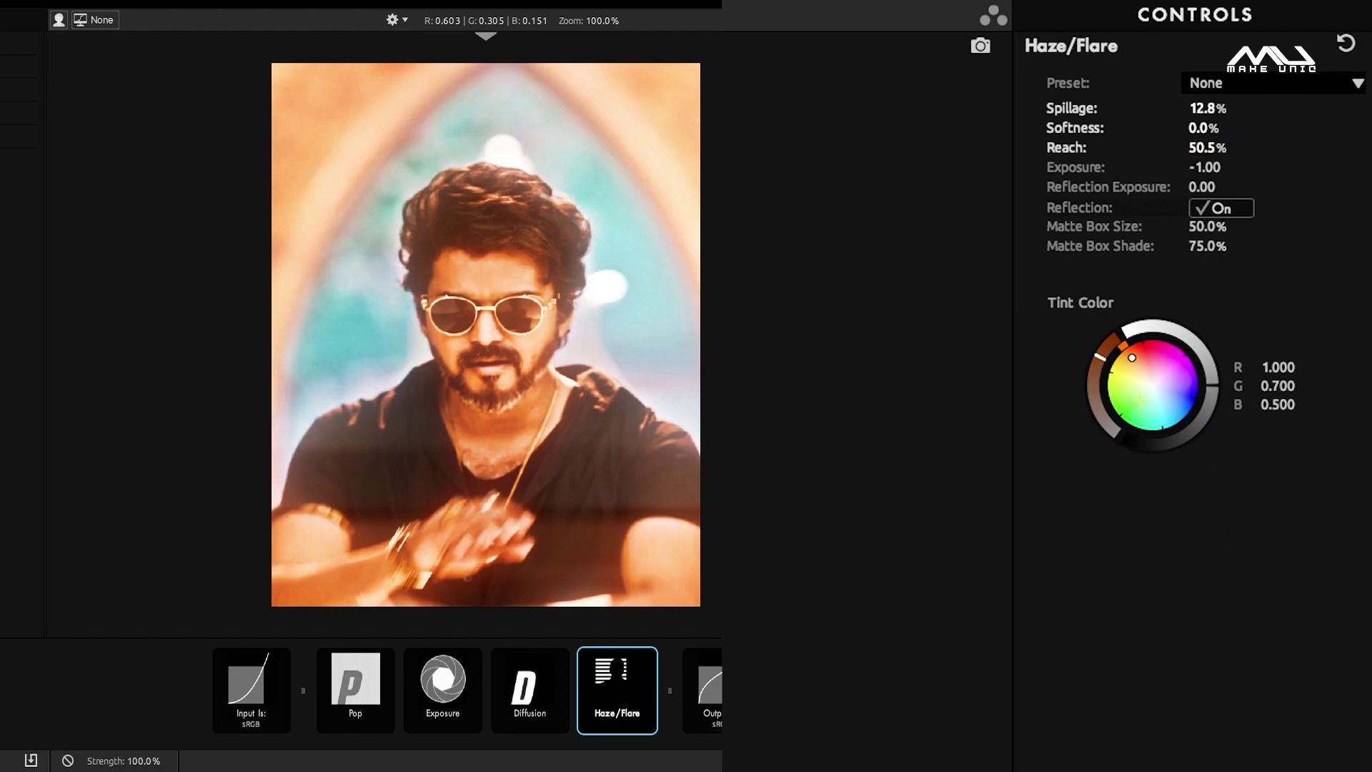
click(1213, 187)
text(-)
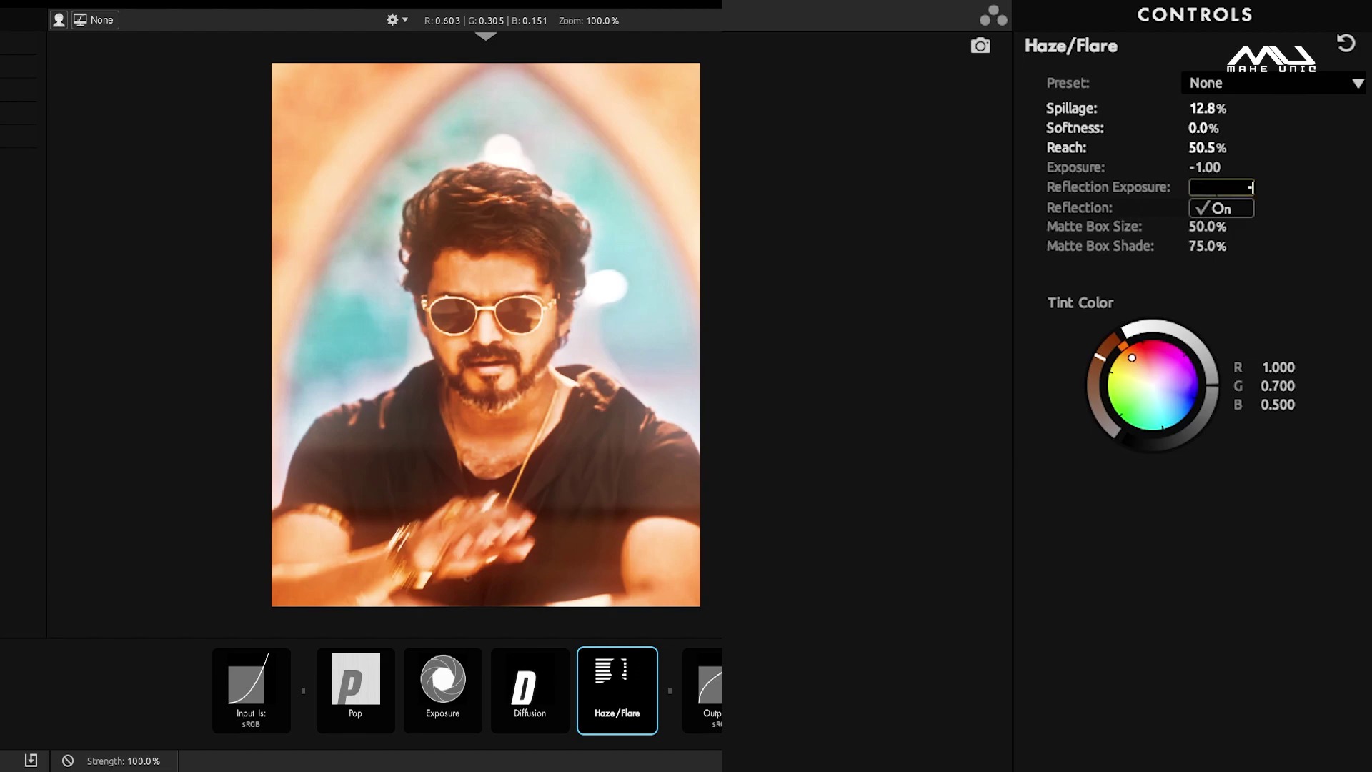
text(0.50)
key(Return)
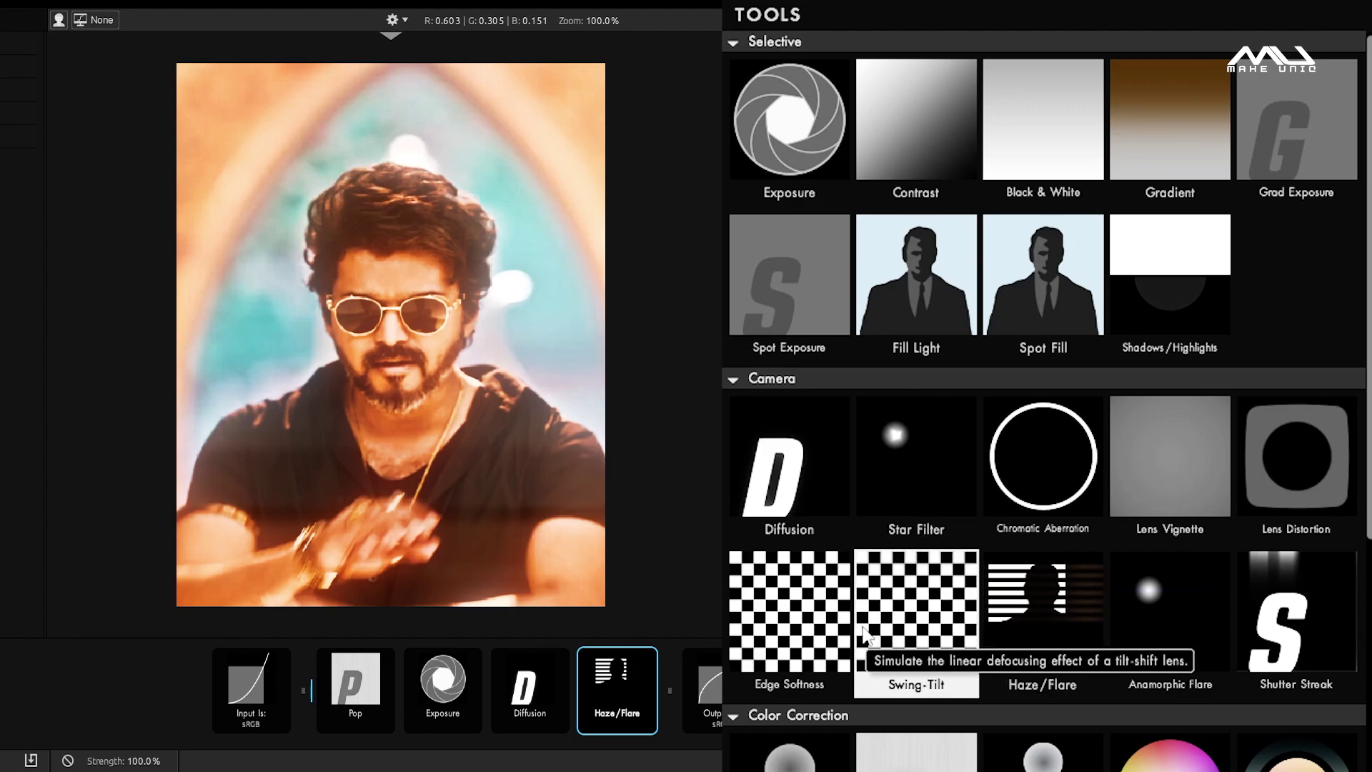
Add Edge Softness to the tool chain and set its Center Y to 0.3
drag(786, 604, 664, 675)
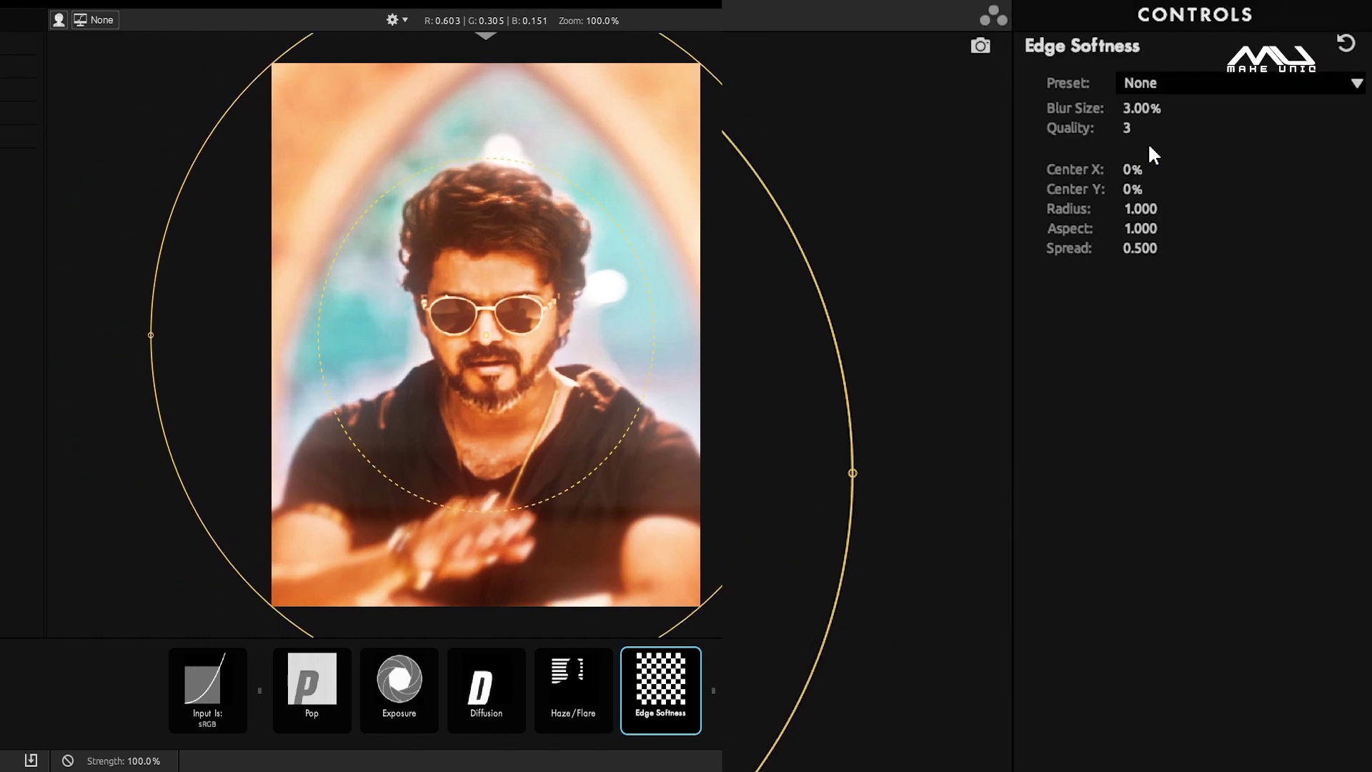
click(1132, 188)
text(0.3)
key(Return)
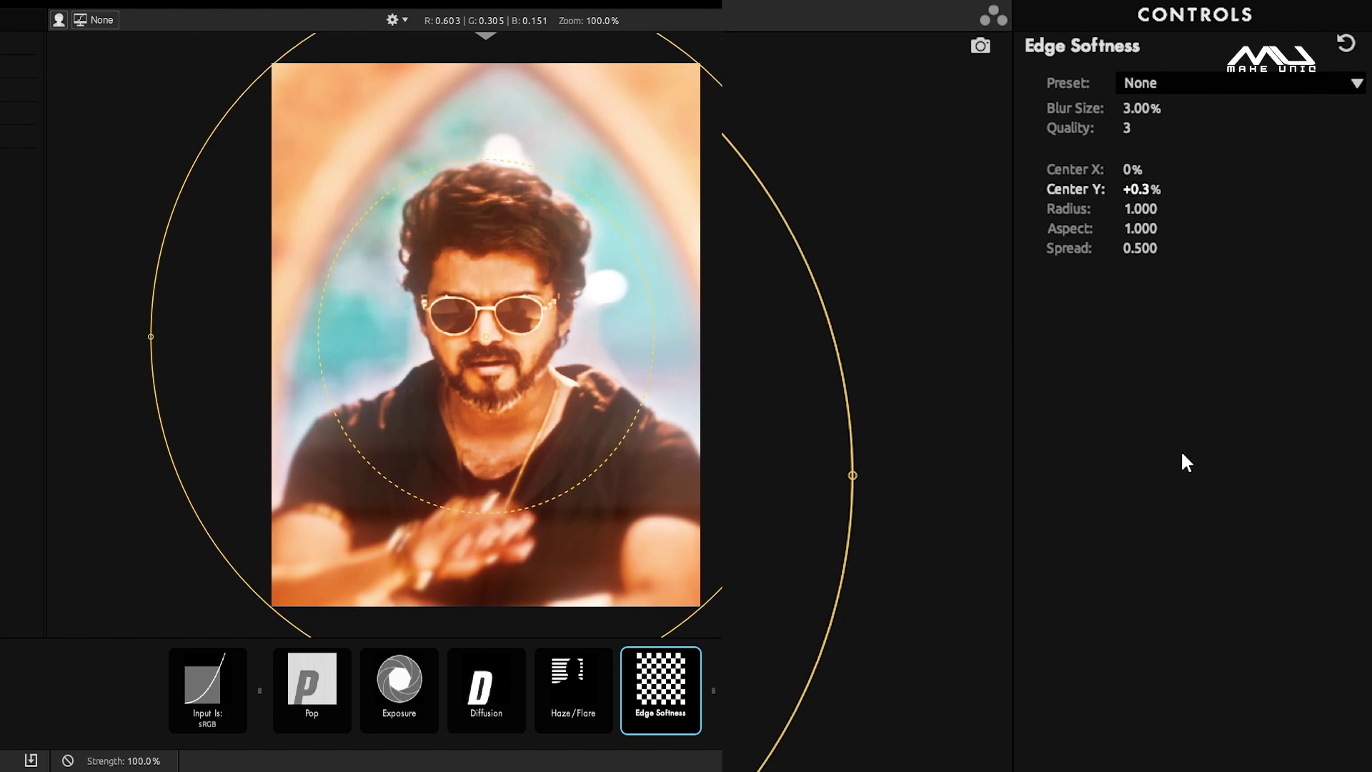
Set the Edge Softness Aspect to 0.764 and Spread to 0.215
click(1140, 228)
text(0.)
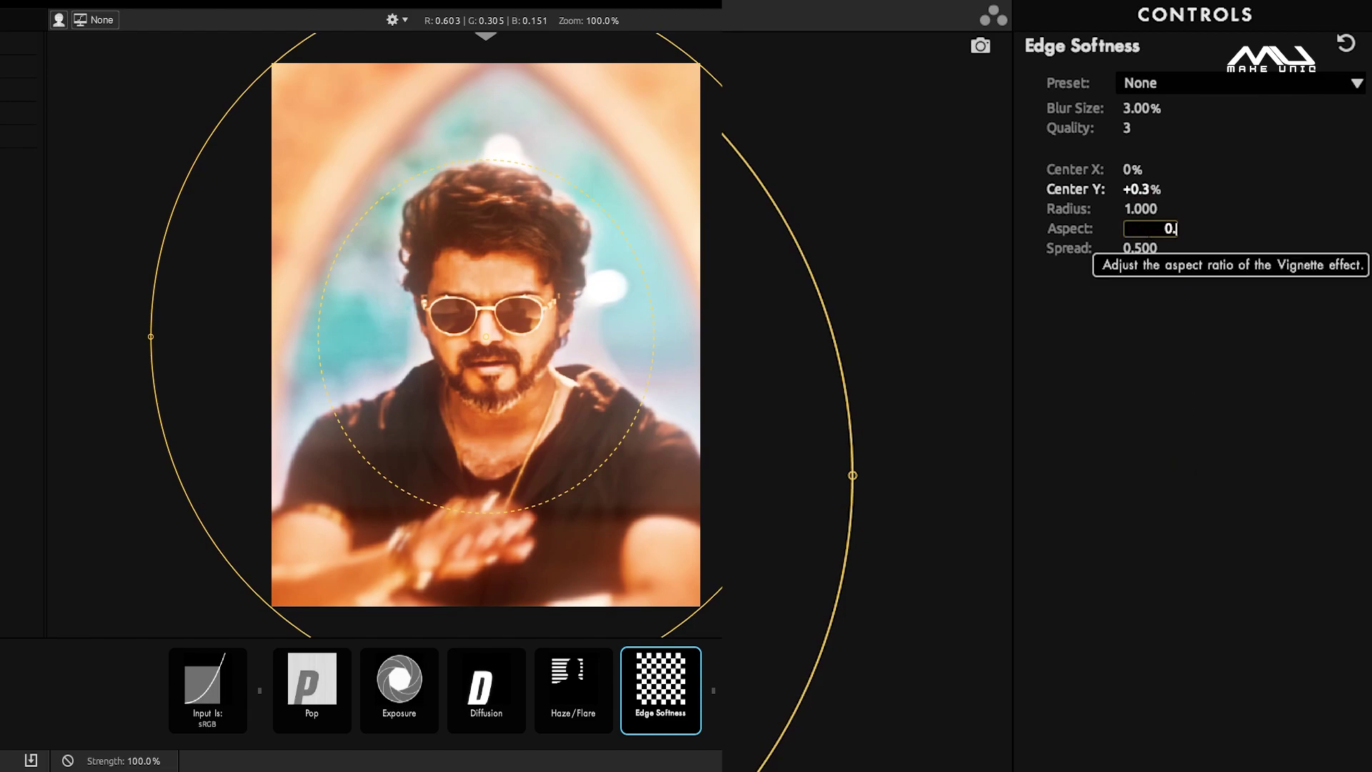
text(764)
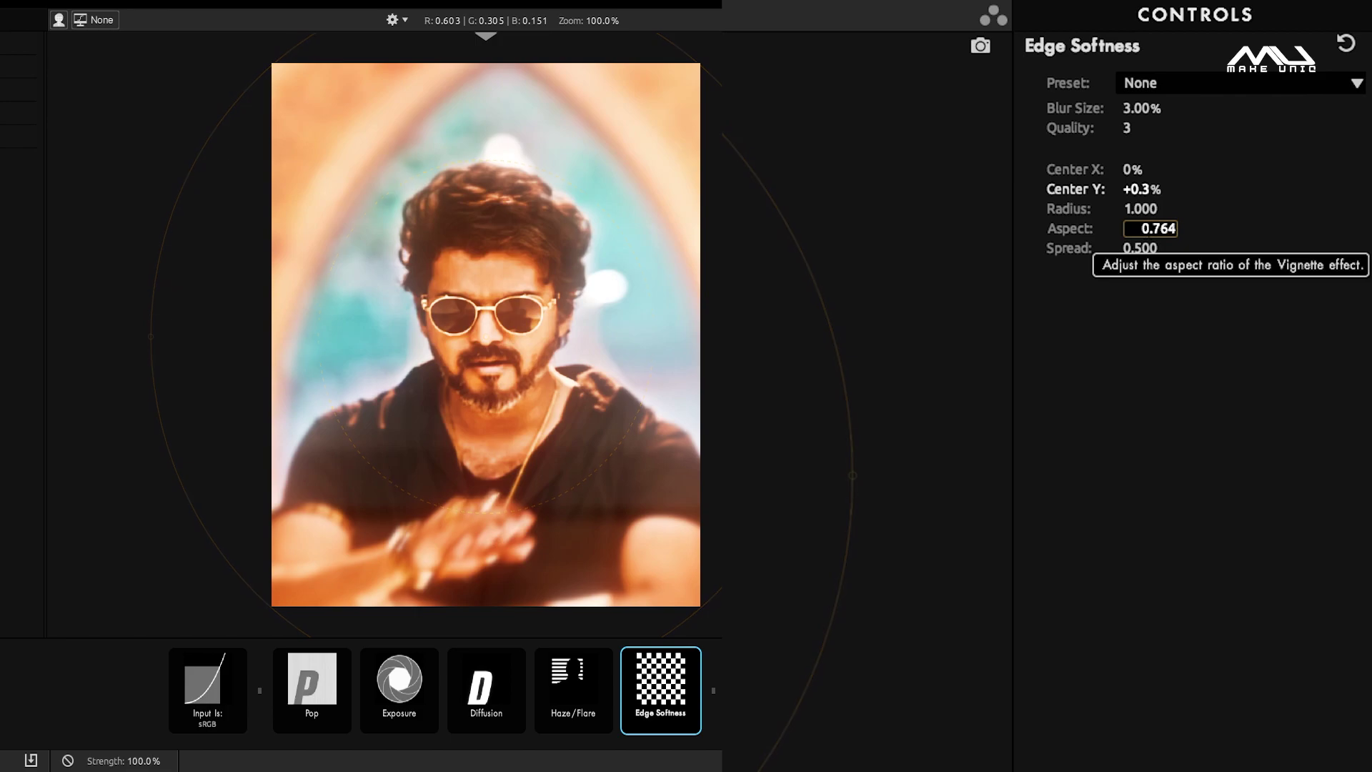
key(Return)
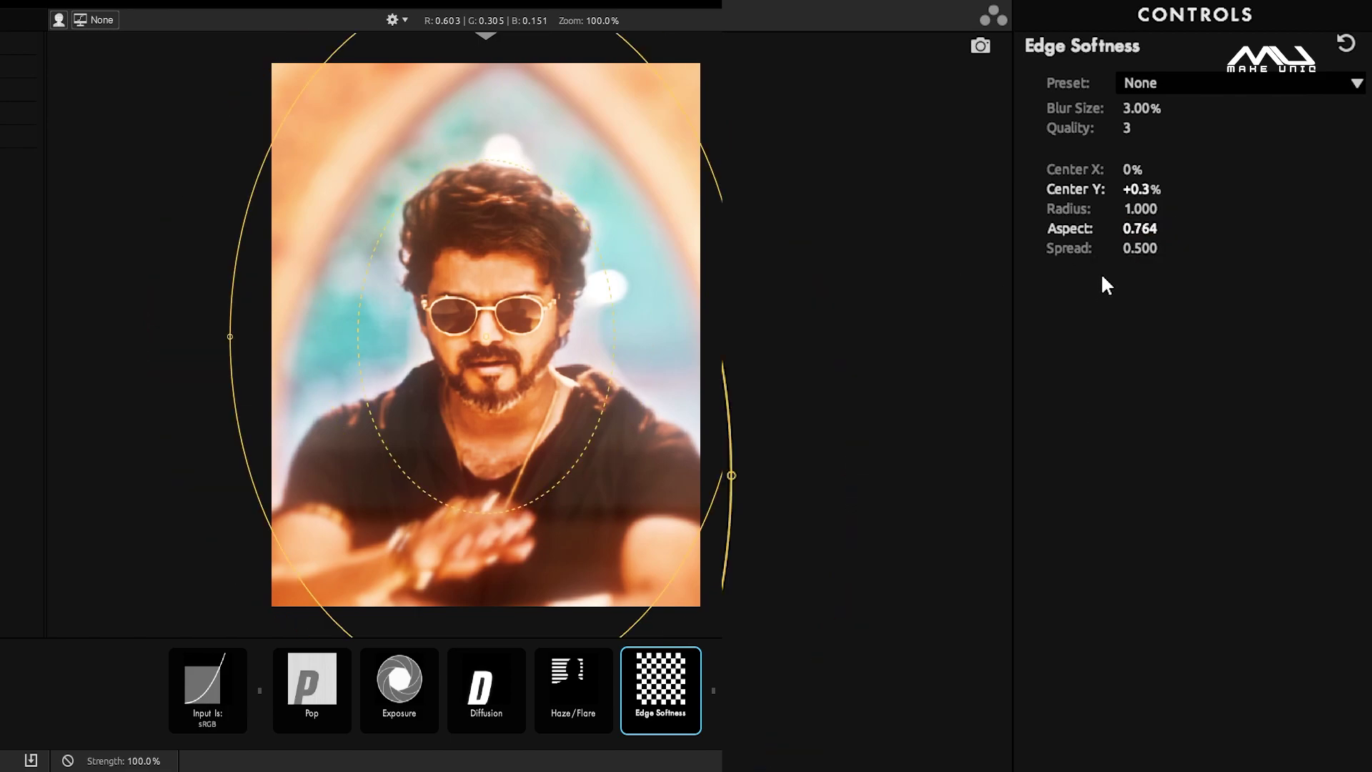
click(1144, 247)
text(0.)
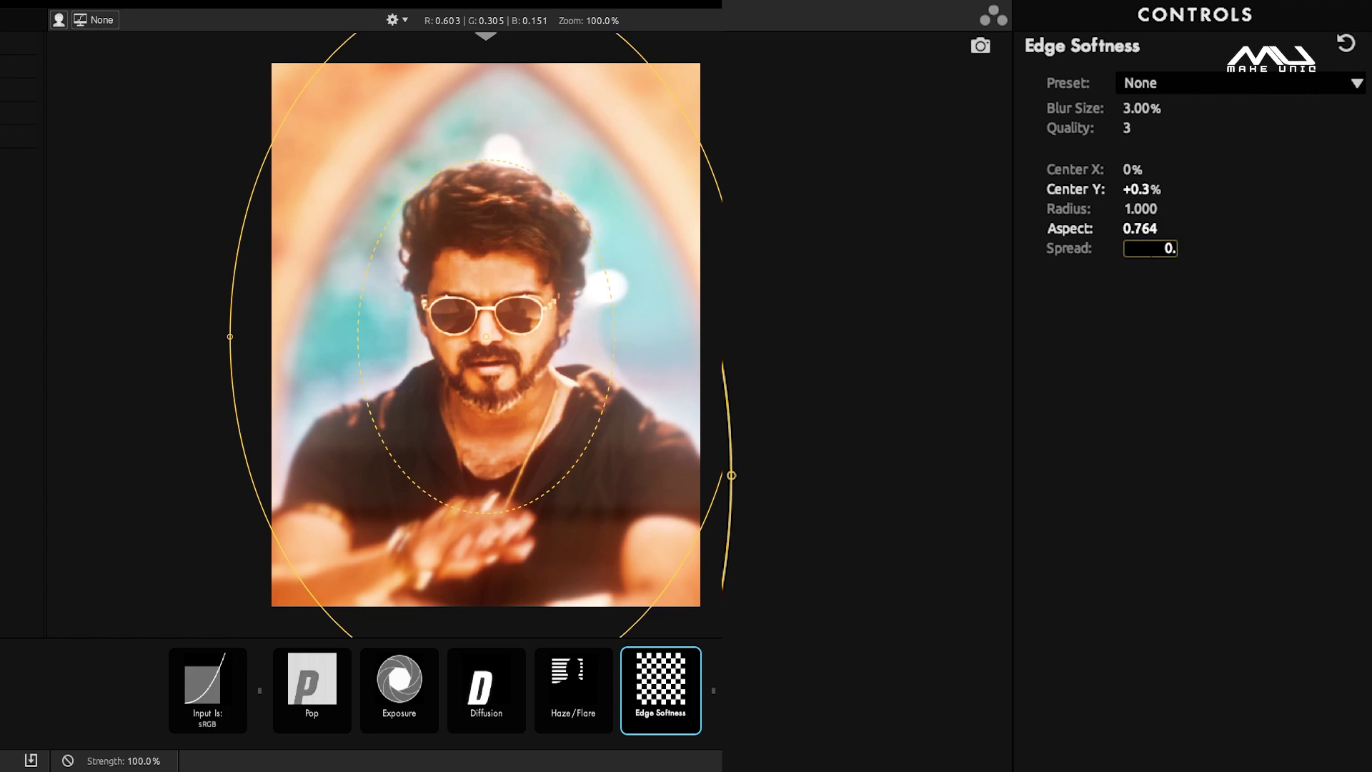
text(215)
key(Return)
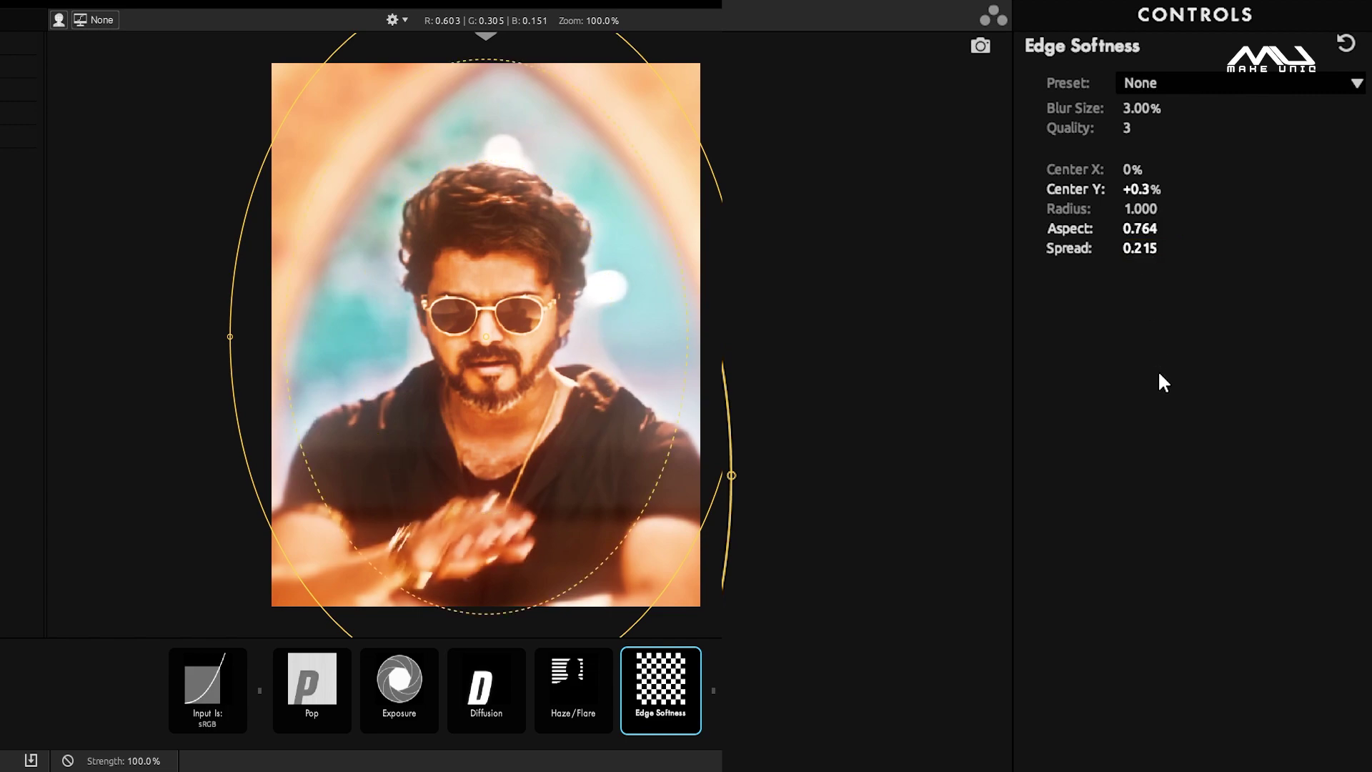
Apply the finished look and place a second adjustment layer on V3 at the sequence start
click(1242, 760)
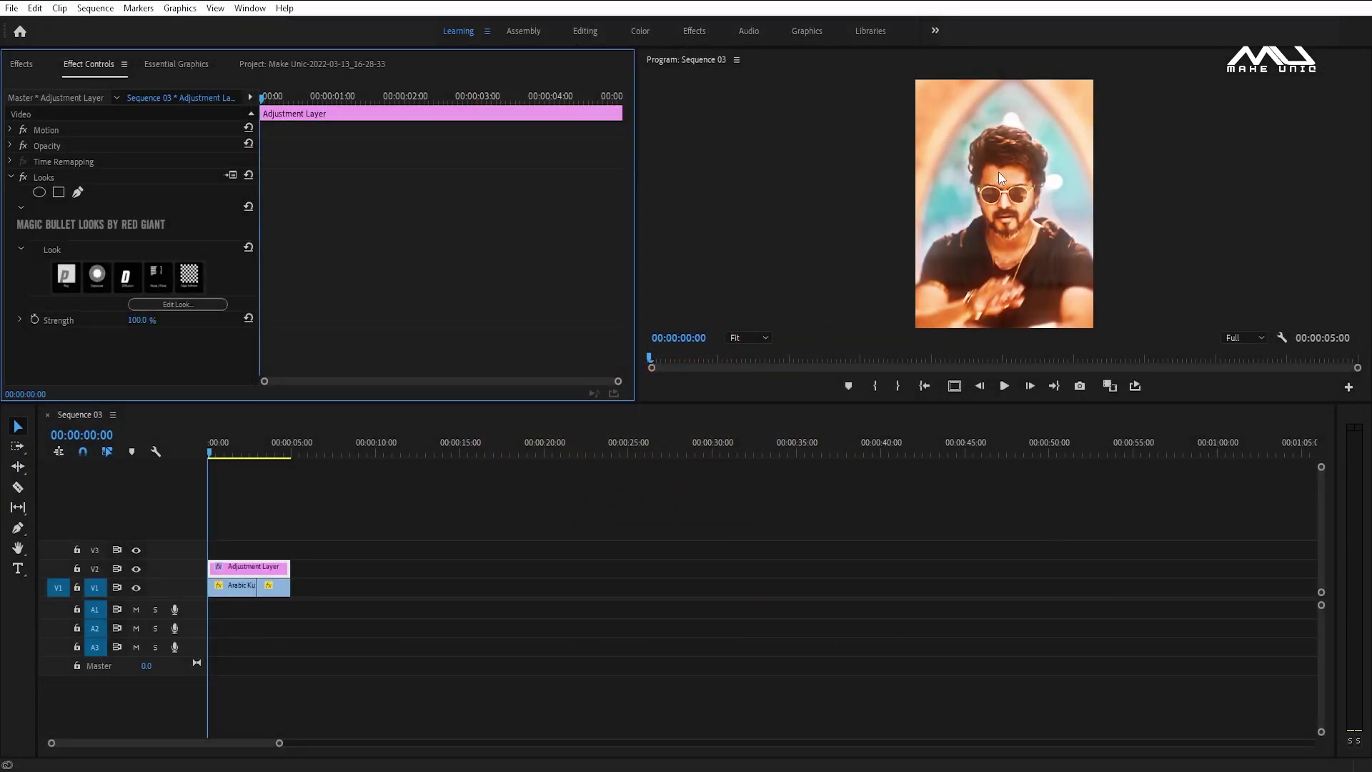
click(262, 66)
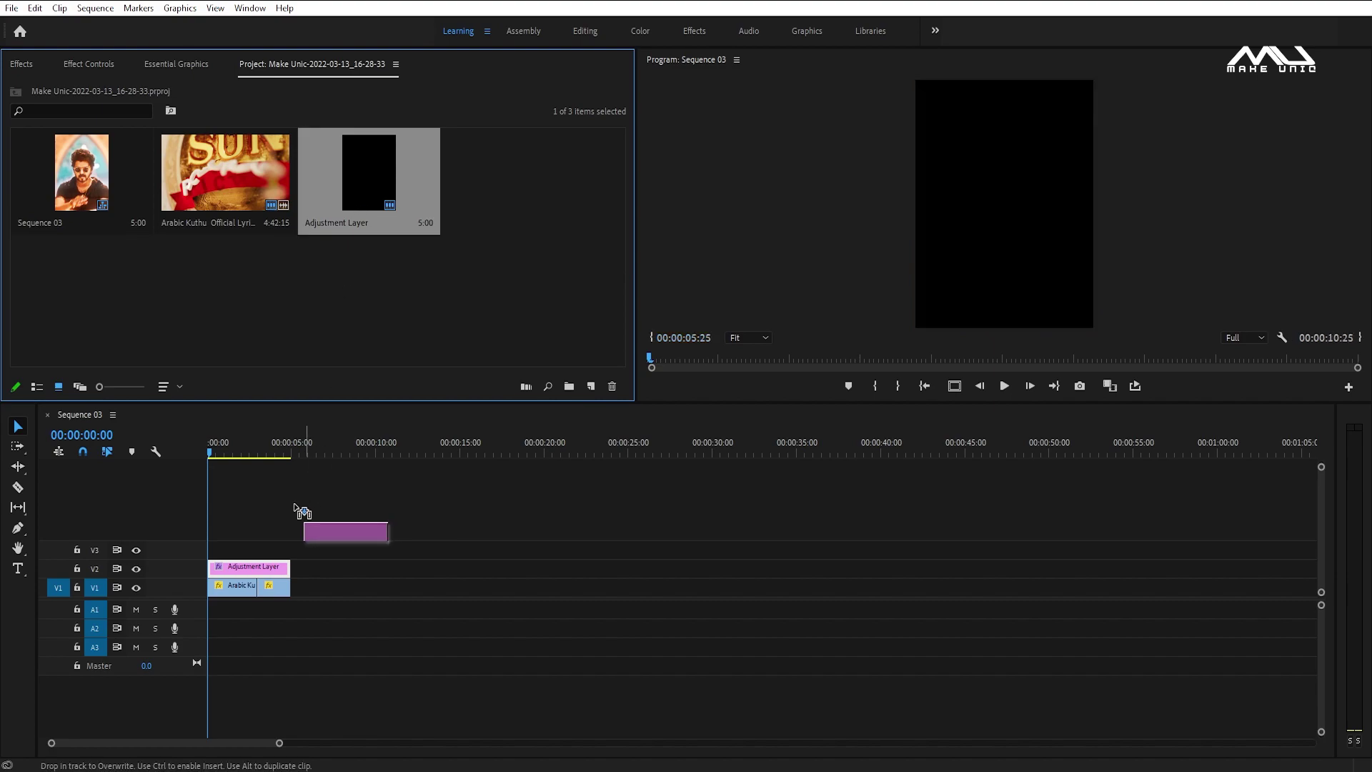
drag(361, 207, 229, 551)
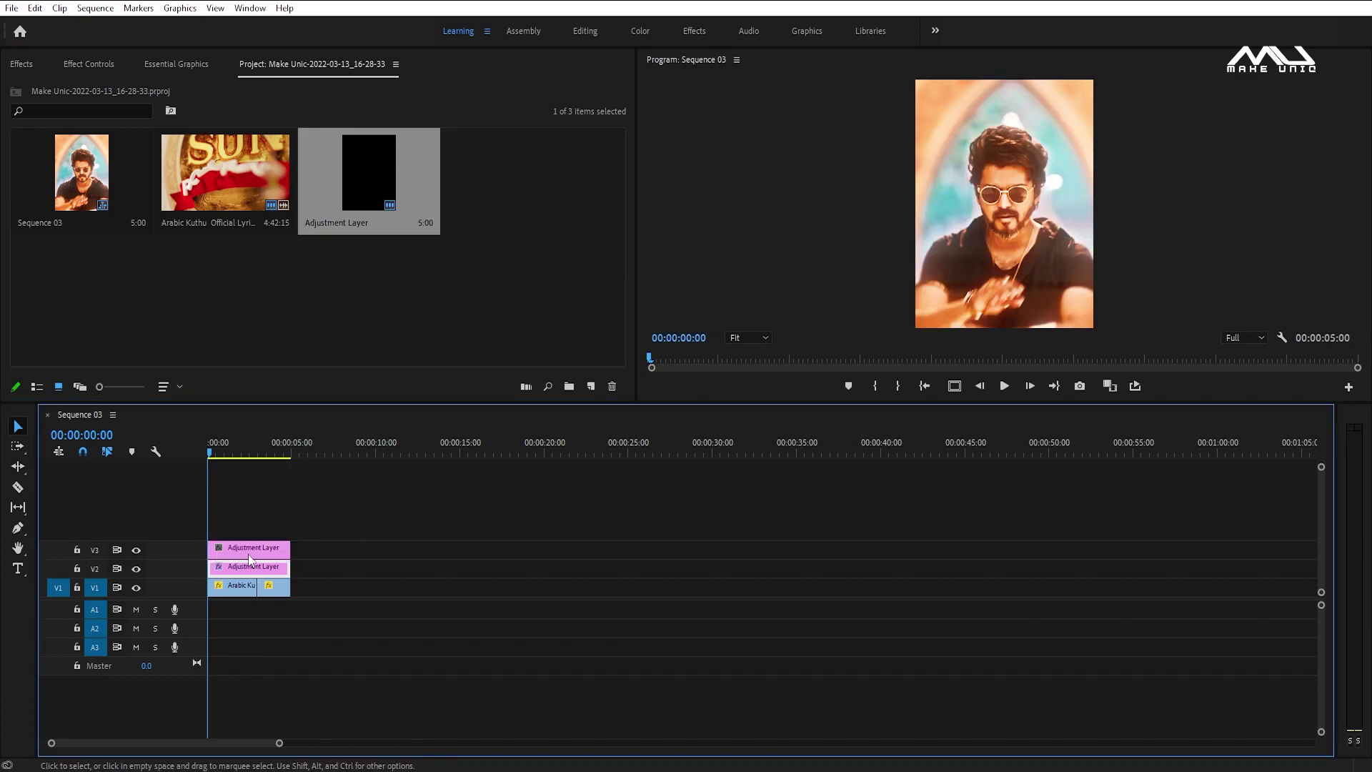
click(282, 546)
Search effects for 'sharpe' and apply Sharpen to the V3 adjustment layer
click(22, 64)
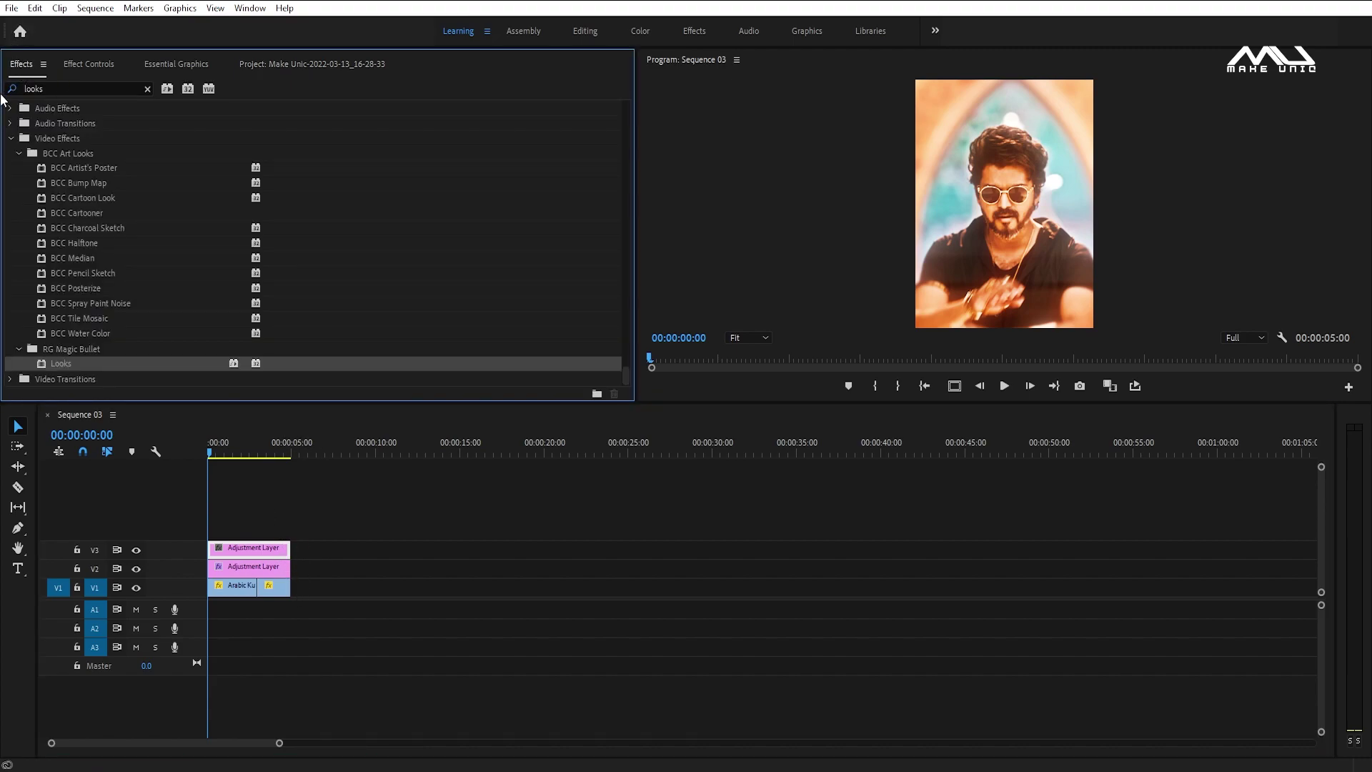
double_click(73, 88)
text(sha)
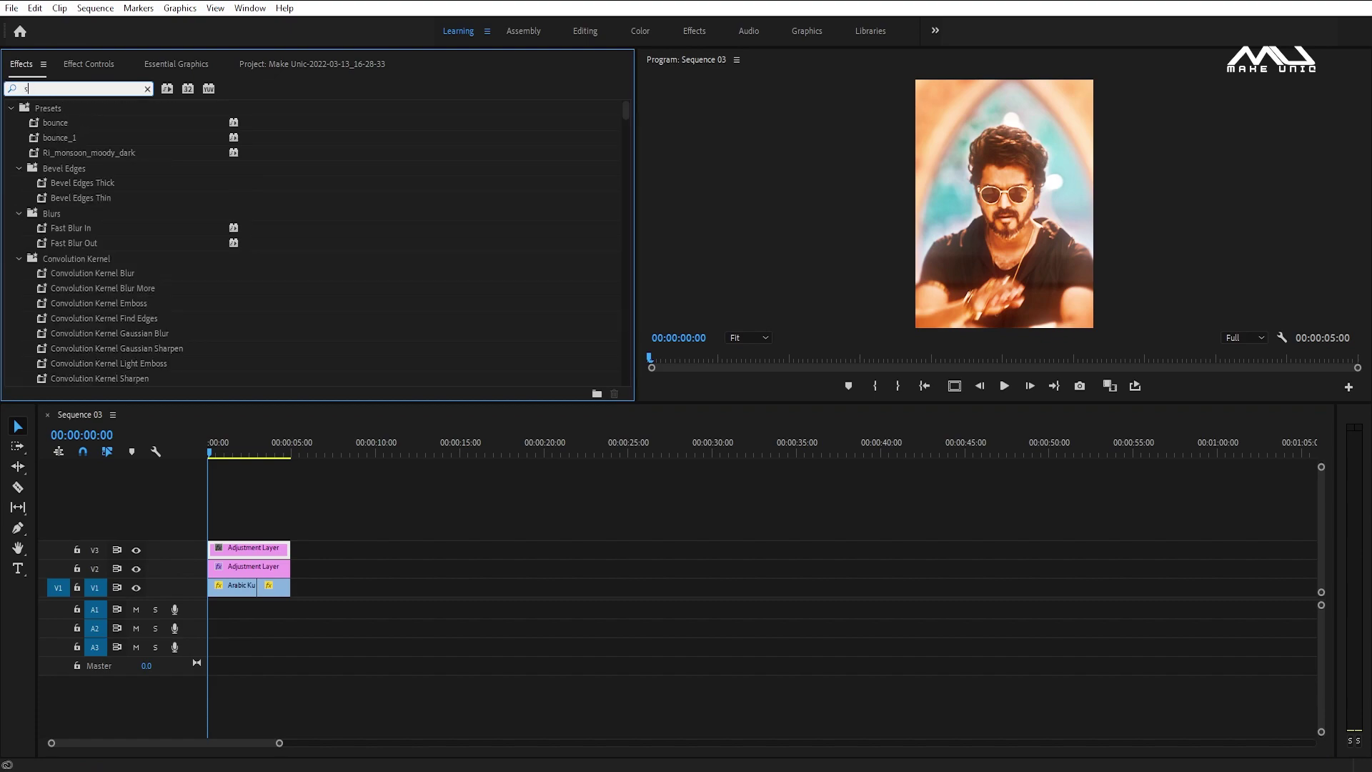
text(rpen)
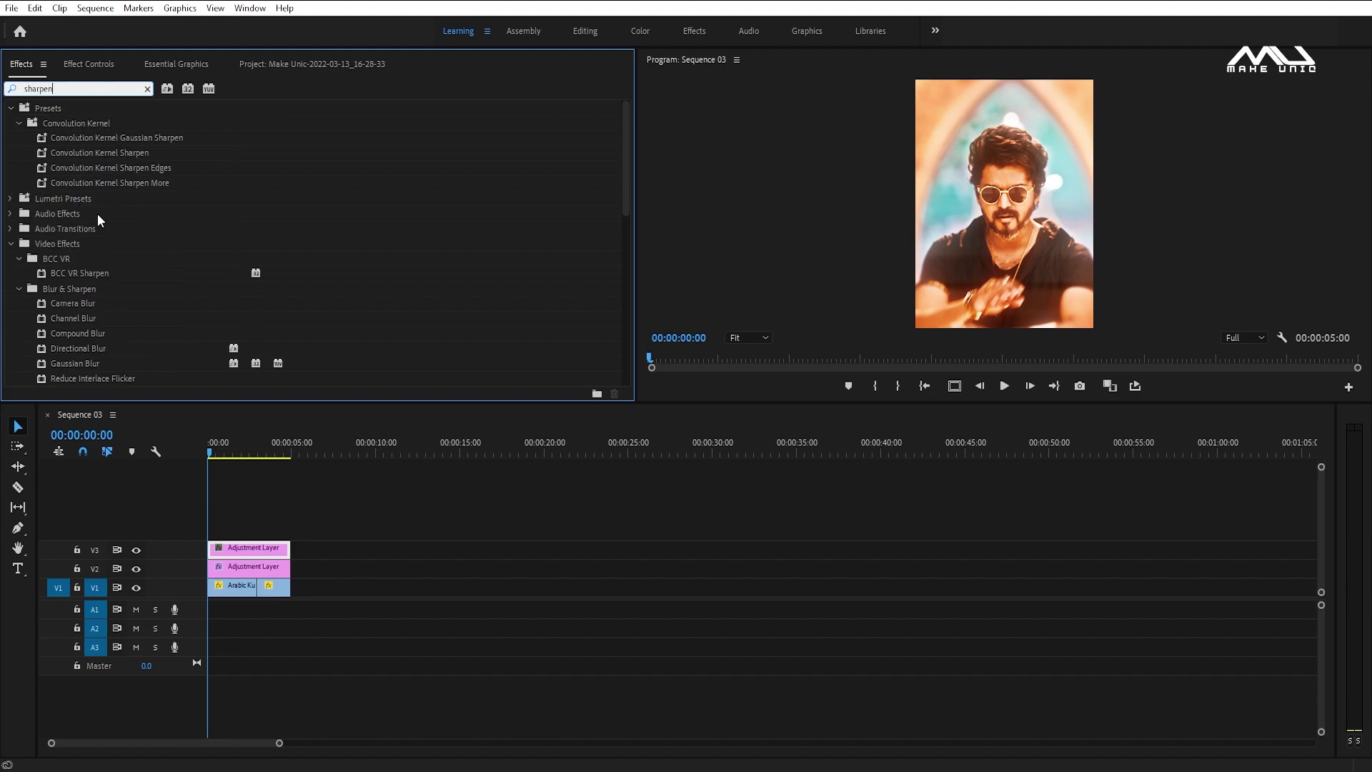
scroll(104, 348, down, 2)
drag(57, 331, 239, 550)
Set the Sharpen Amount to 50 in Effect Controls
click(92, 70)
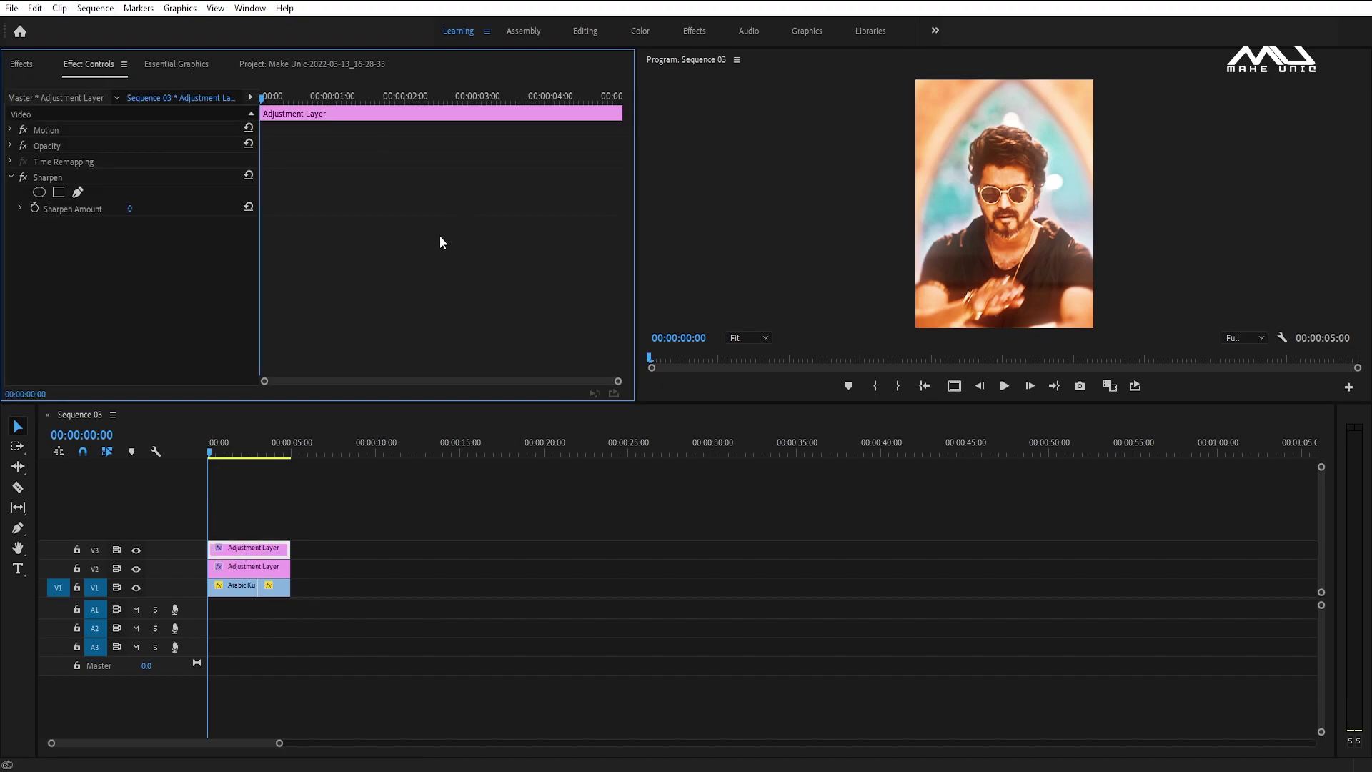
click(133, 209)
text(50)
click(457, 620)
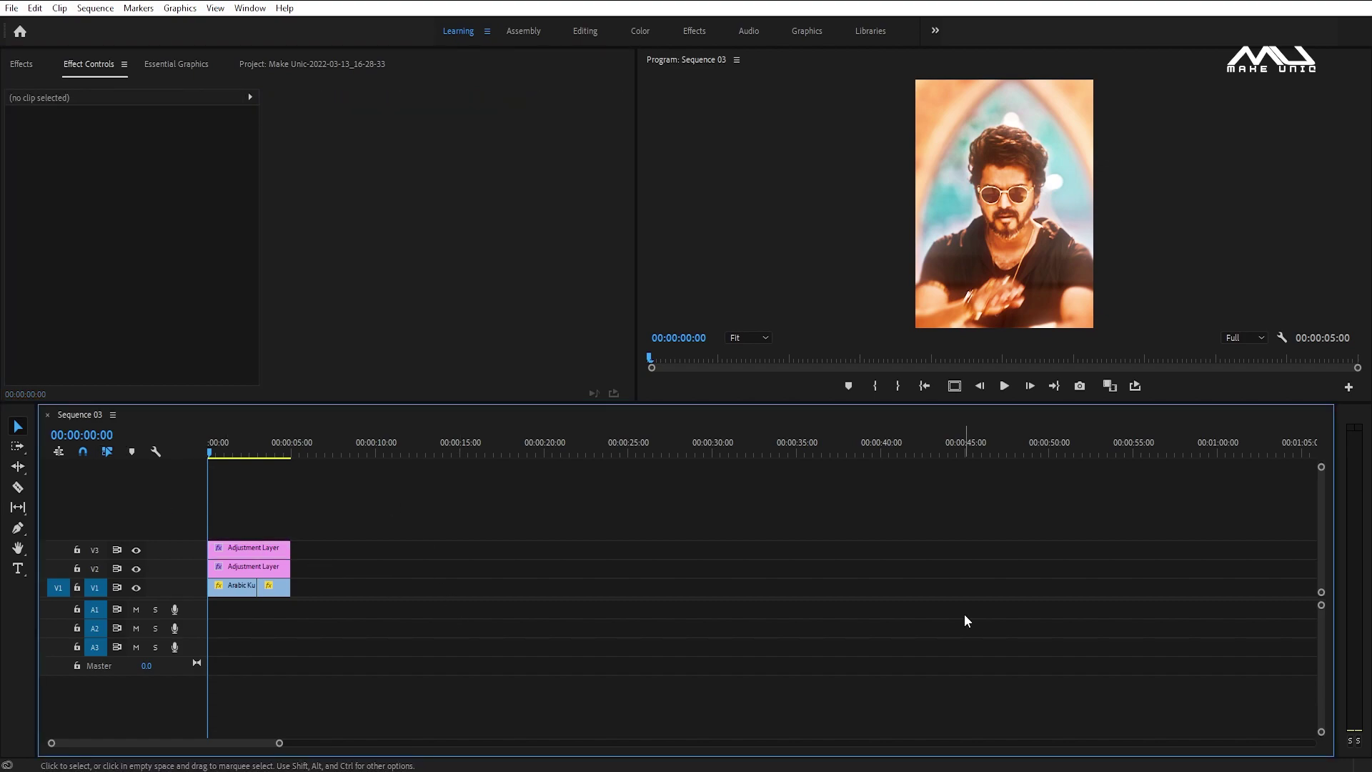
click(671, 62)
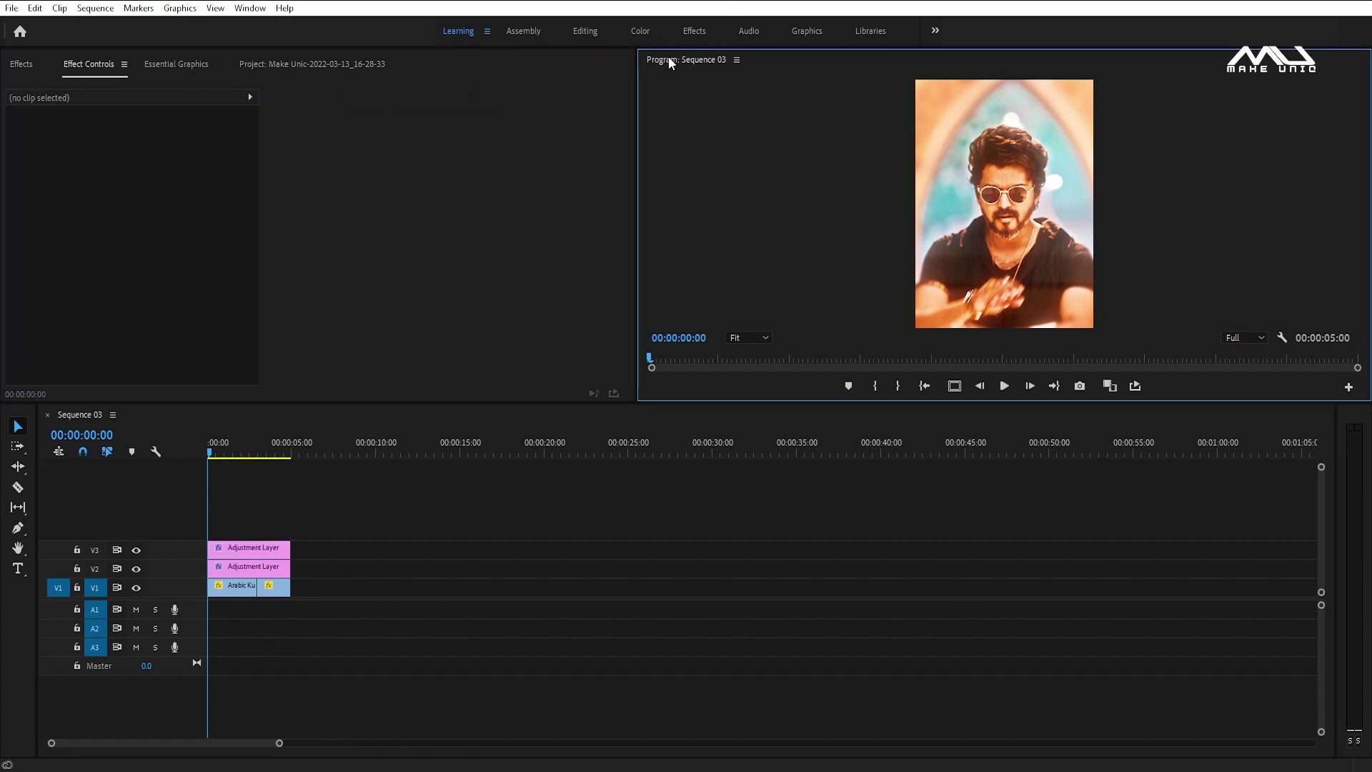
key(grave)
key(space)
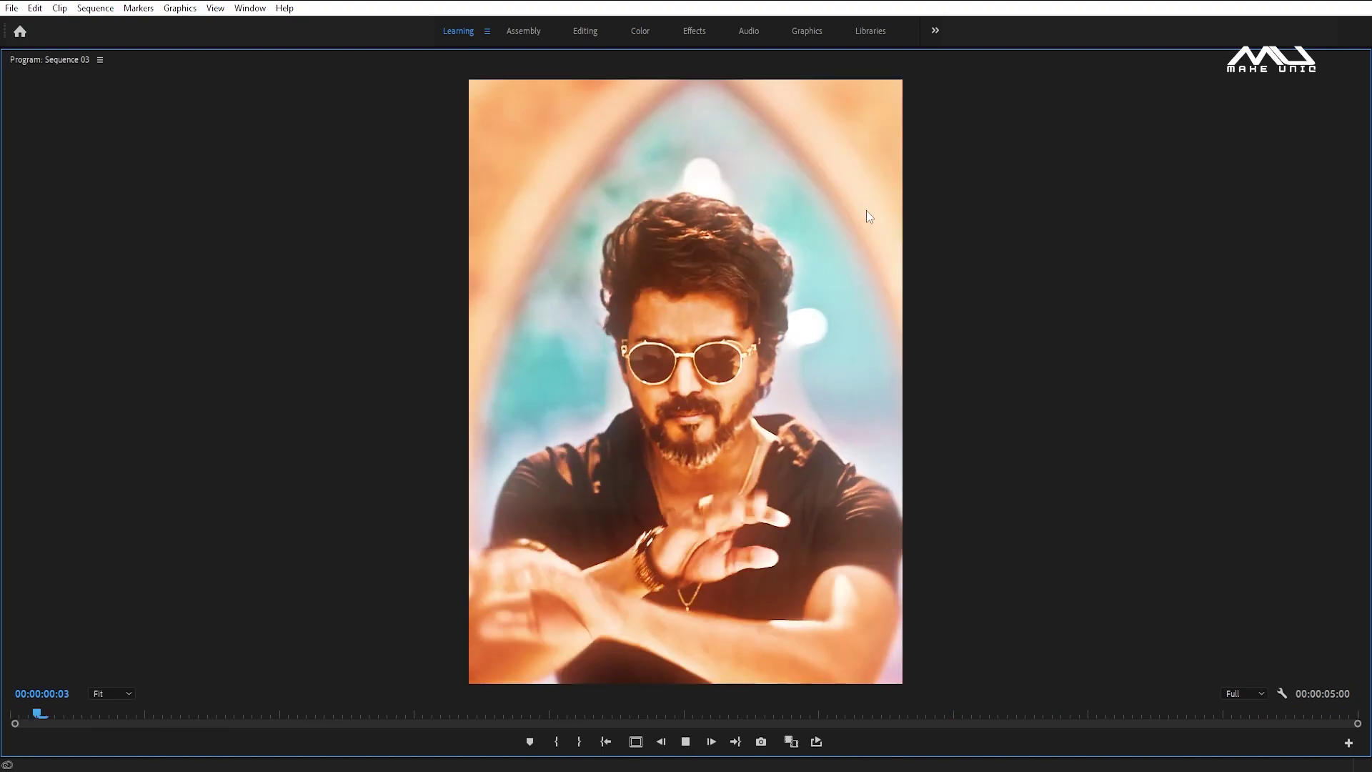
key(space)
key(grave)
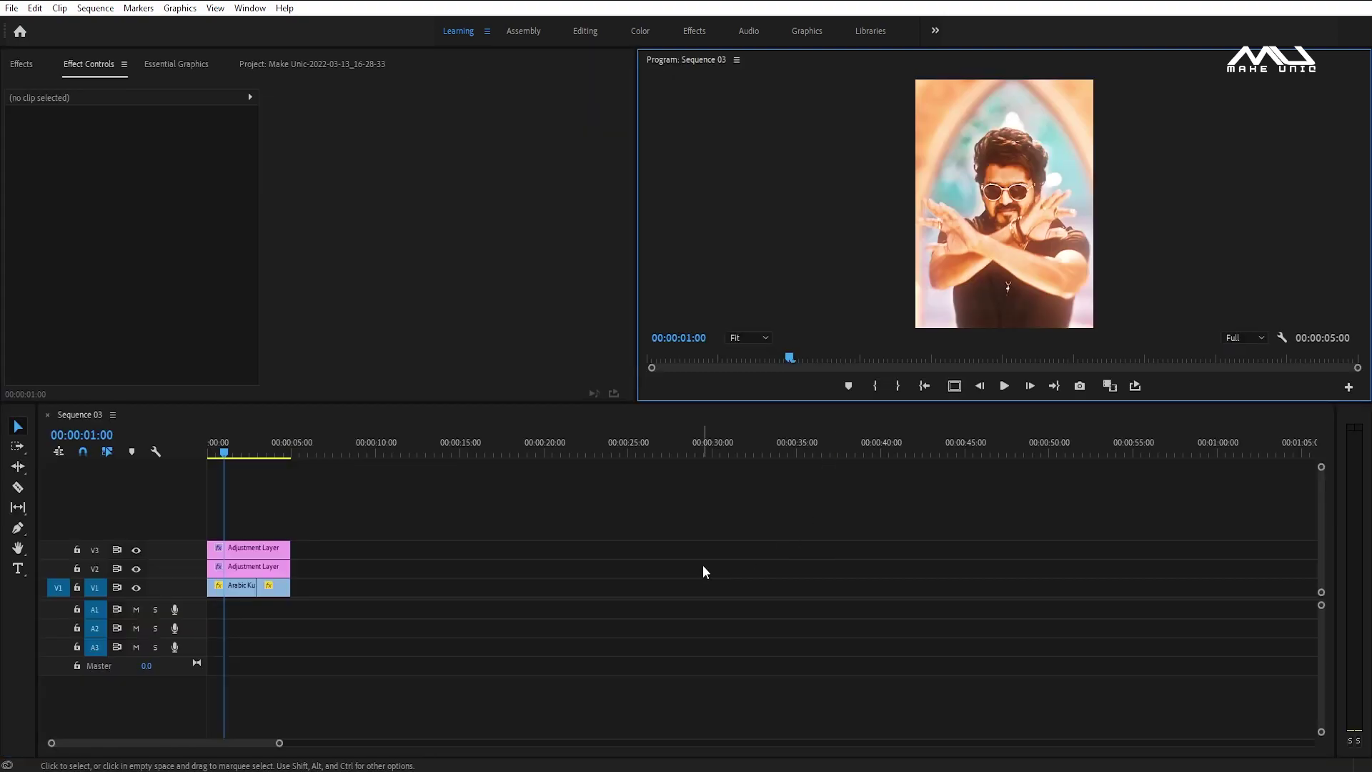